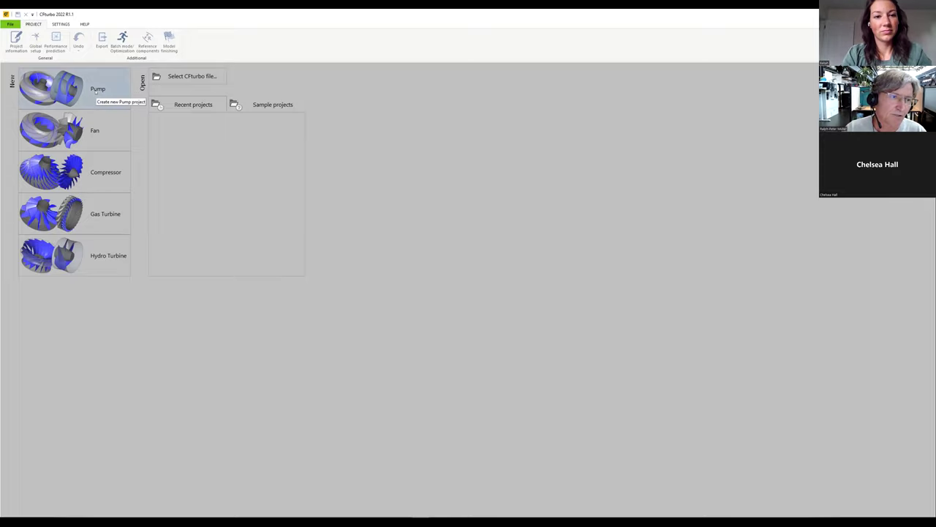
# Create a new pump project with a flow rate of 210 m³/h, a head of 10 m and 2900 /min revolutions
pyautogui.click(95, 91)
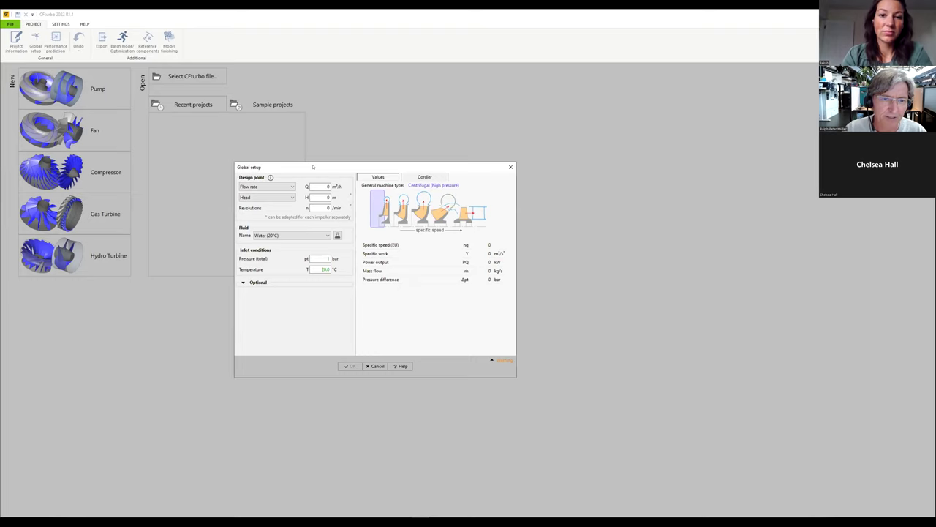
pyautogui.moveTo(313, 166); pyautogui.dragTo(388, 116)
pyautogui.click(400, 136)
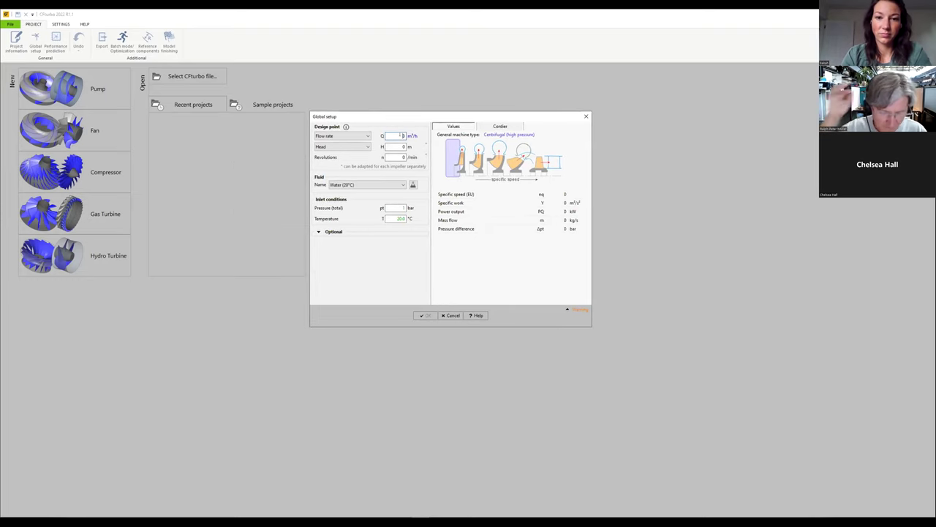
pyautogui.write('1')
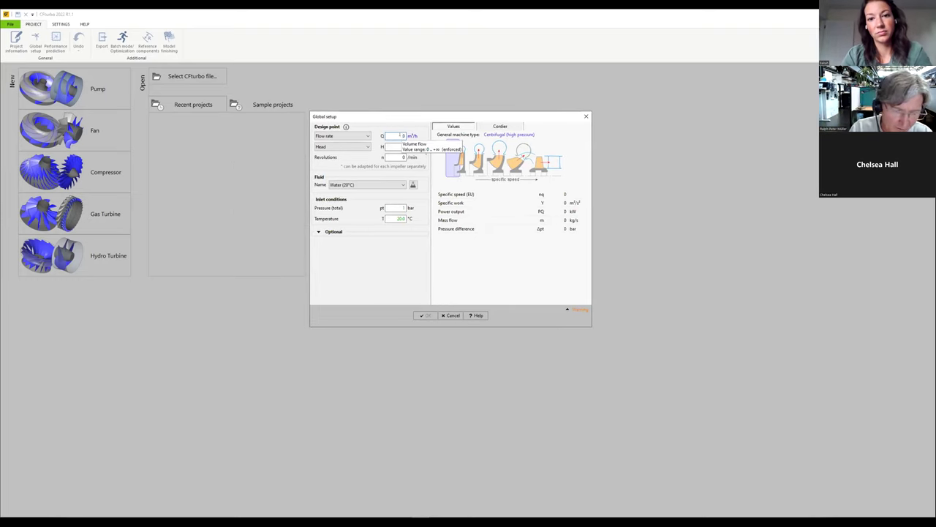
pyautogui.write('2')
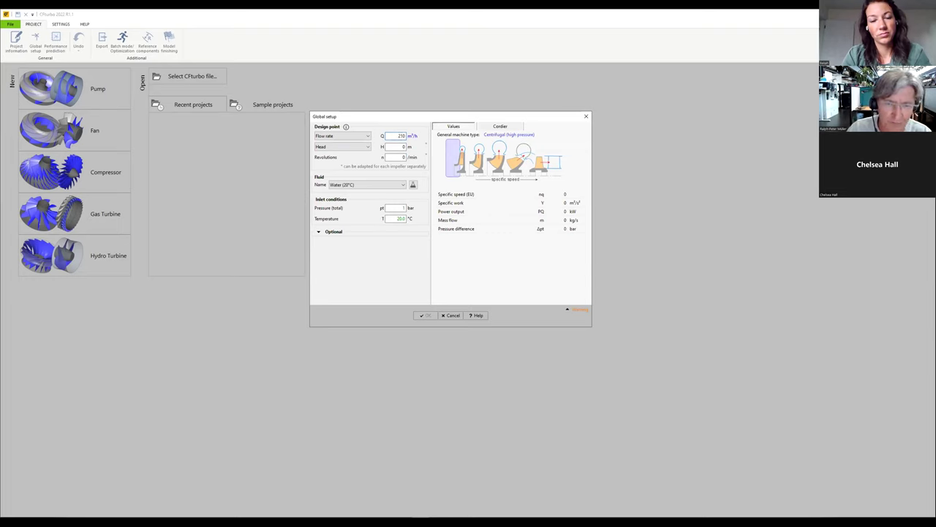
pyautogui.click(401, 146)
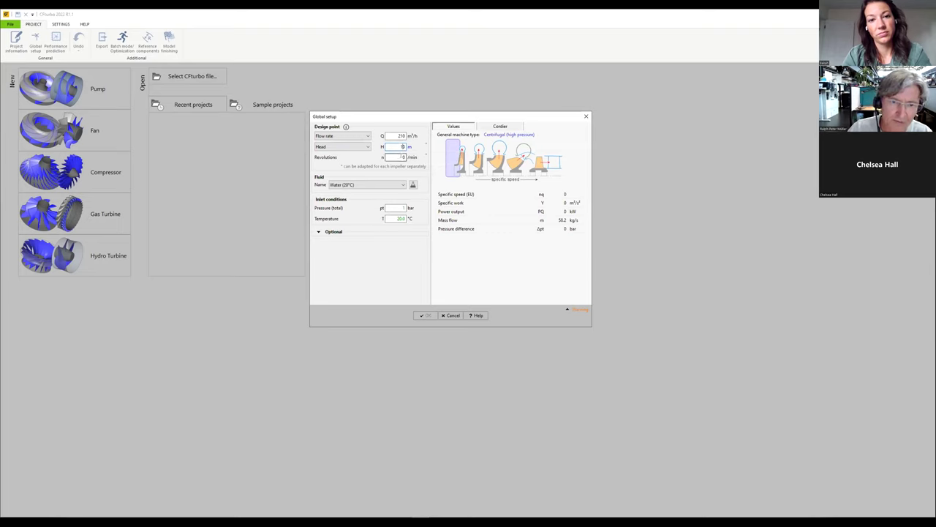
pyautogui.click(401, 157)
pyautogui.write('290')
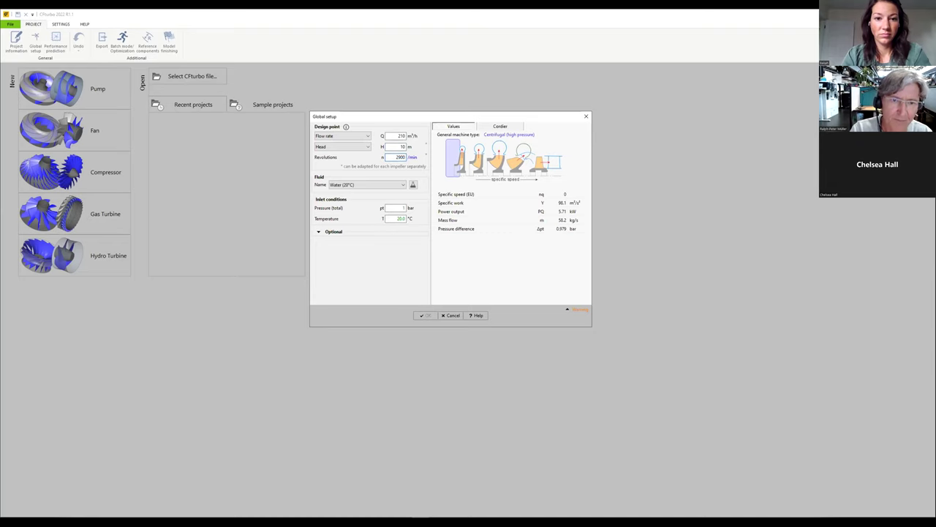
pyautogui.write('0')
pyautogui.click(387, 207)
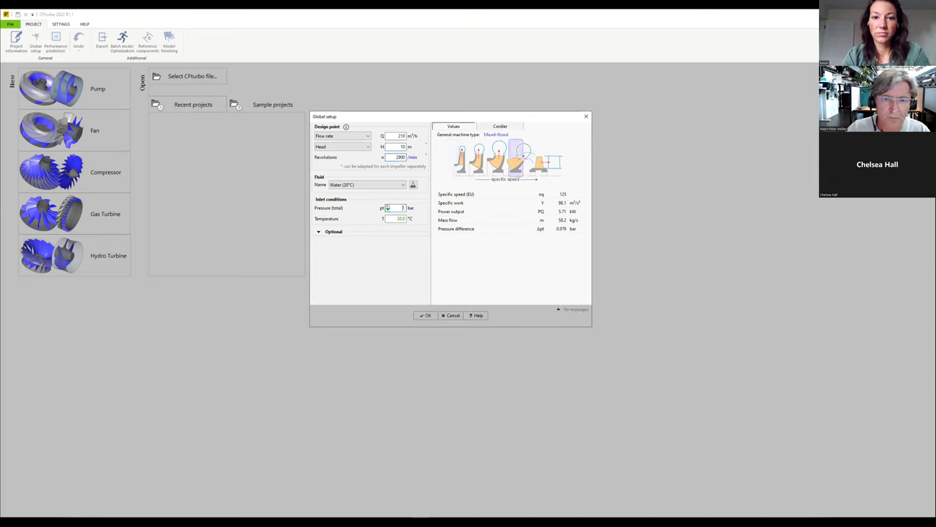
pyautogui.click(388, 208)
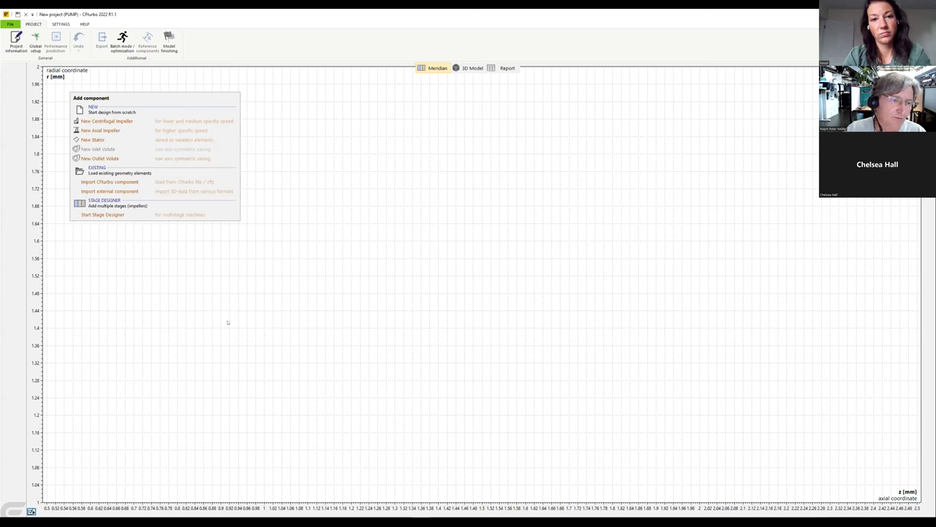
# Start an external component import using Reverse Engineering, with Centrifugal Pump Impeller as the component type
pyautogui.click(111, 191)
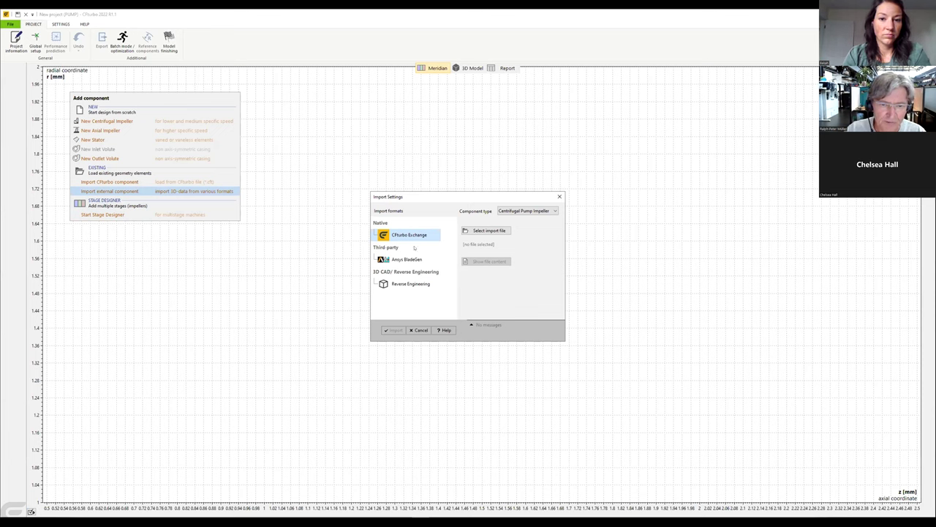
pyautogui.click(414, 285)
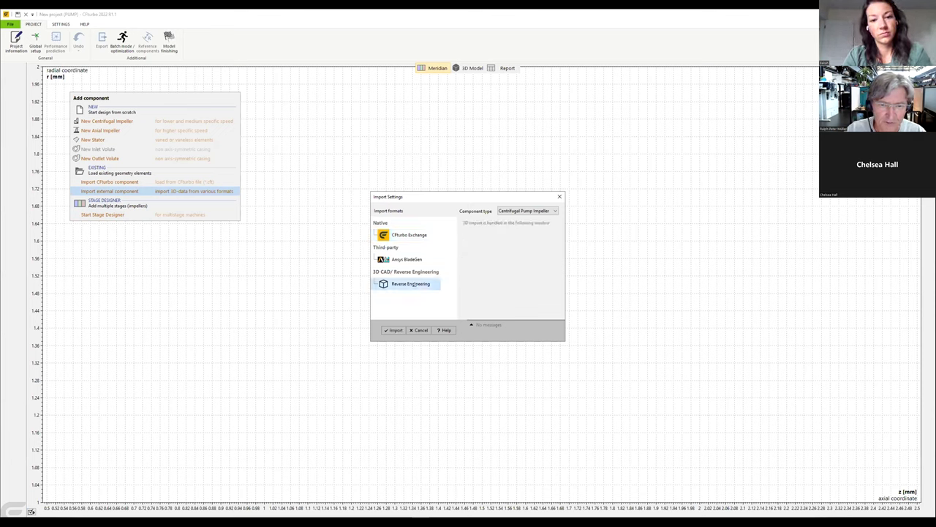
pyautogui.click(553, 210)
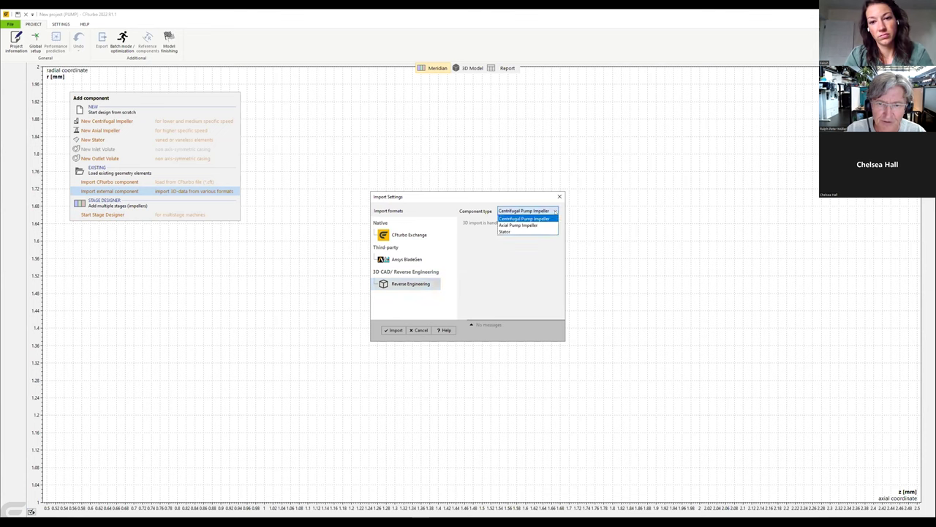
pyautogui.click(555, 211)
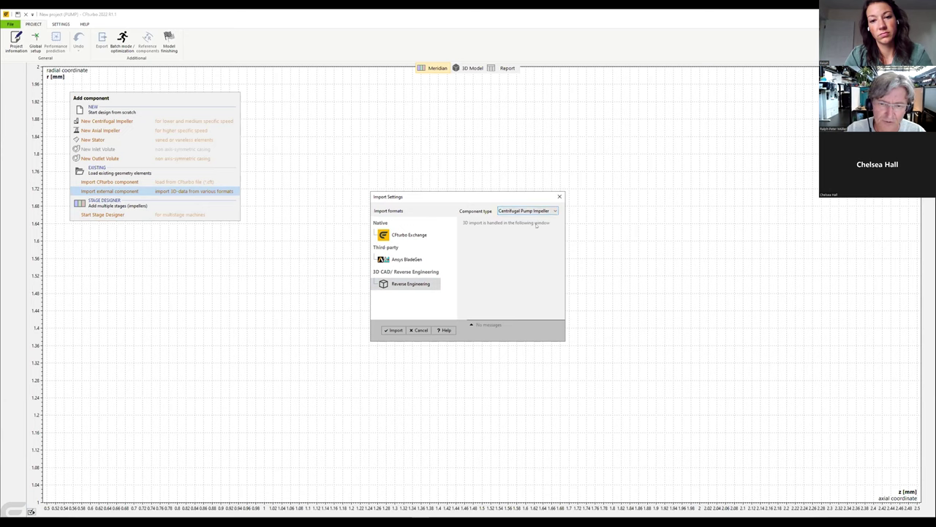
pyautogui.click(392, 330)
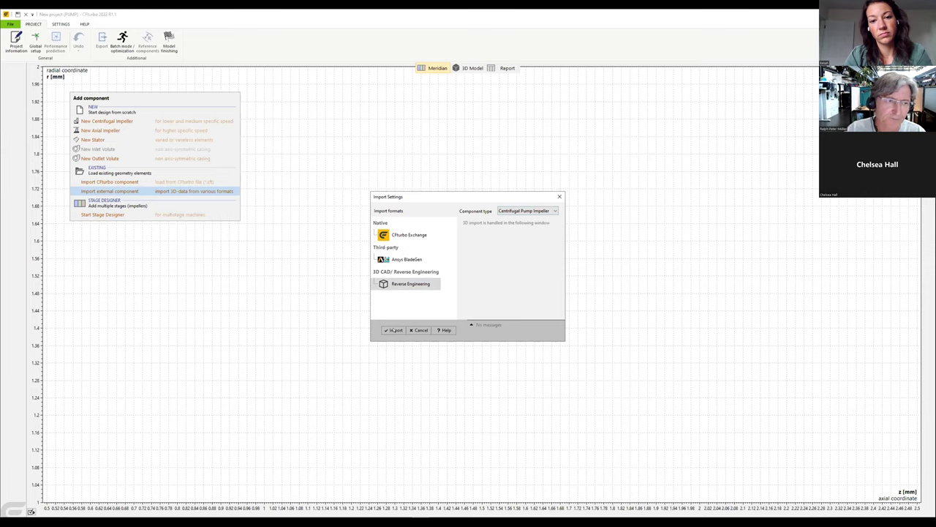
pyautogui.click(393, 330)
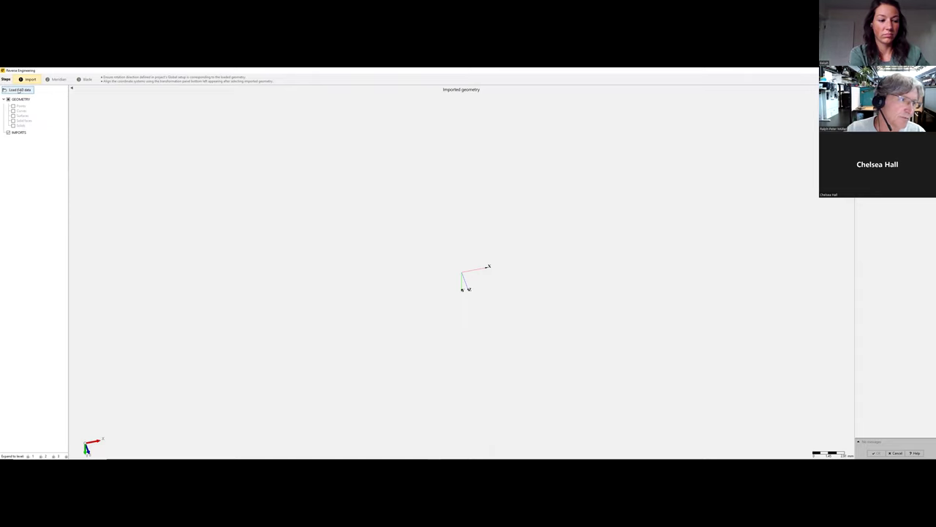
# Load the CAD file mixed_flow_pump_original.stp from the RE mixed-flow pump folder
pyautogui.click(18, 89)
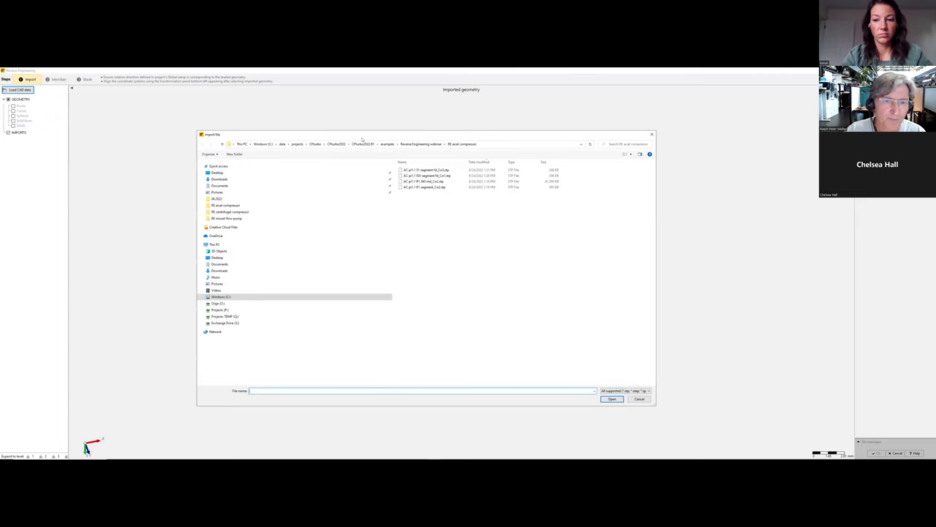
pyautogui.click(408, 144)
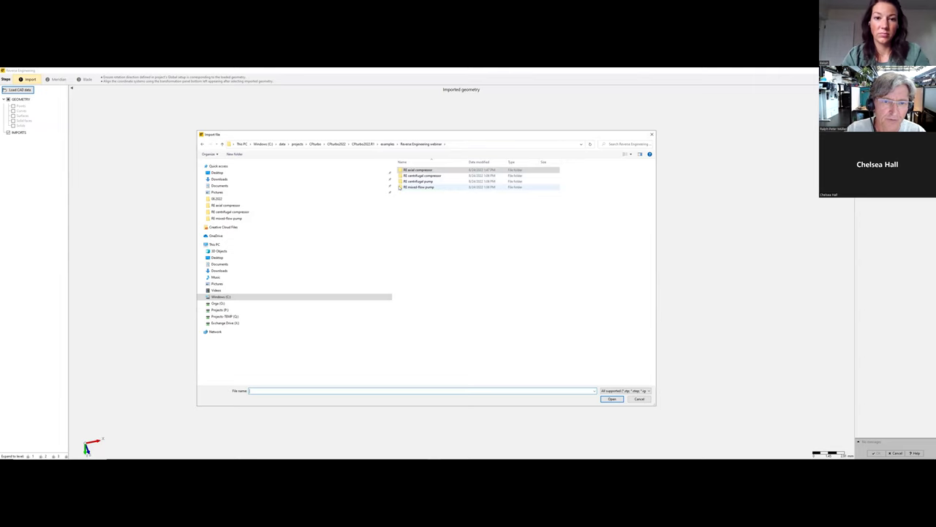
pyautogui.doubleClick(400, 187)
pyautogui.click(401, 171)
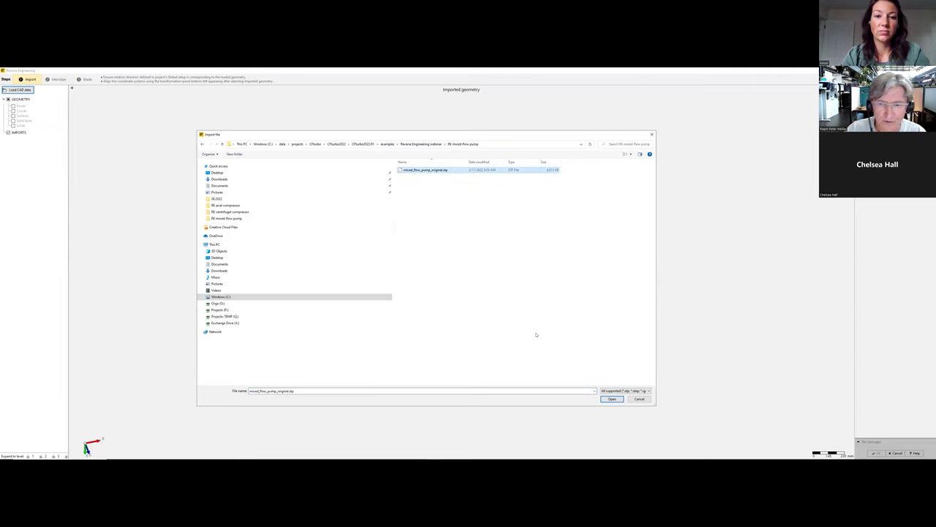
pyautogui.click(611, 399)
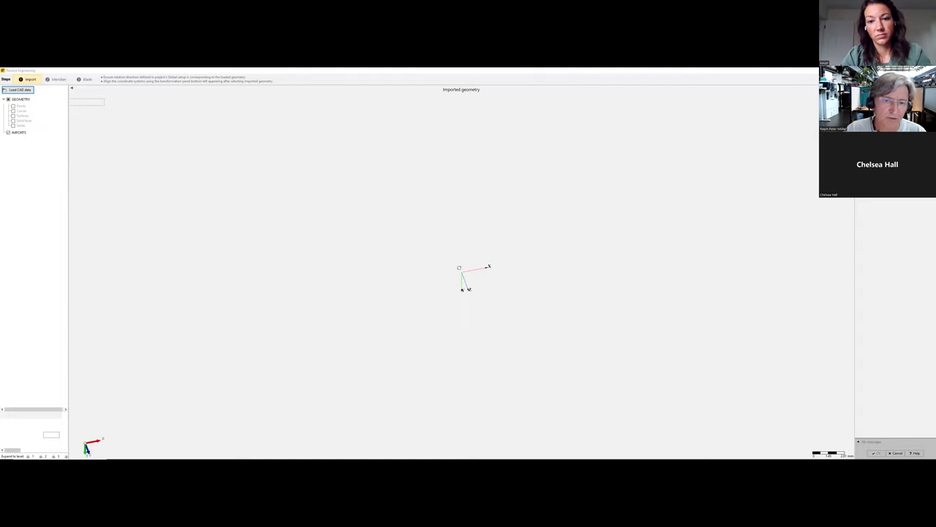
# Proceed to the Meridian stage and map the impeller's hub surface between the blades to Hub
pyautogui.moveTo(435, 253); pyautogui.dragTo(395, 226)
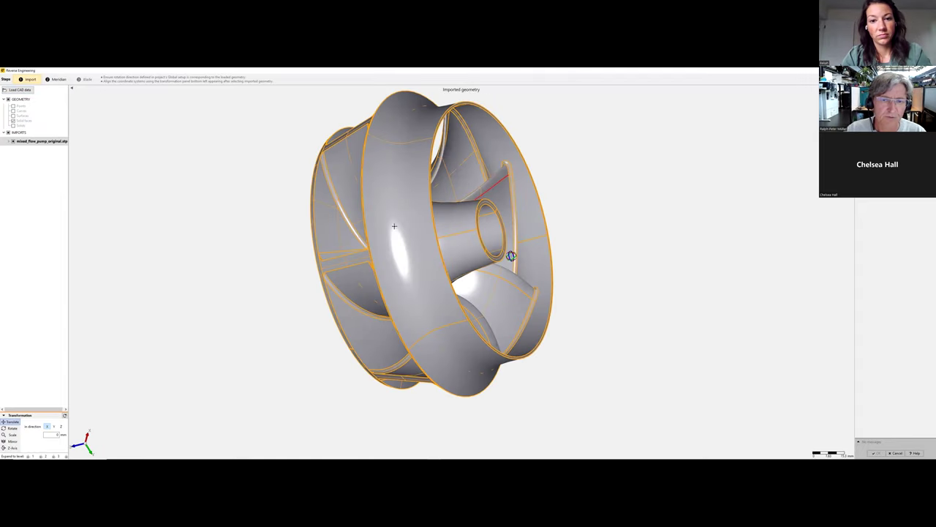
pyautogui.moveTo(511, 256); pyautogui.dragTo(417, 195, button='middle')
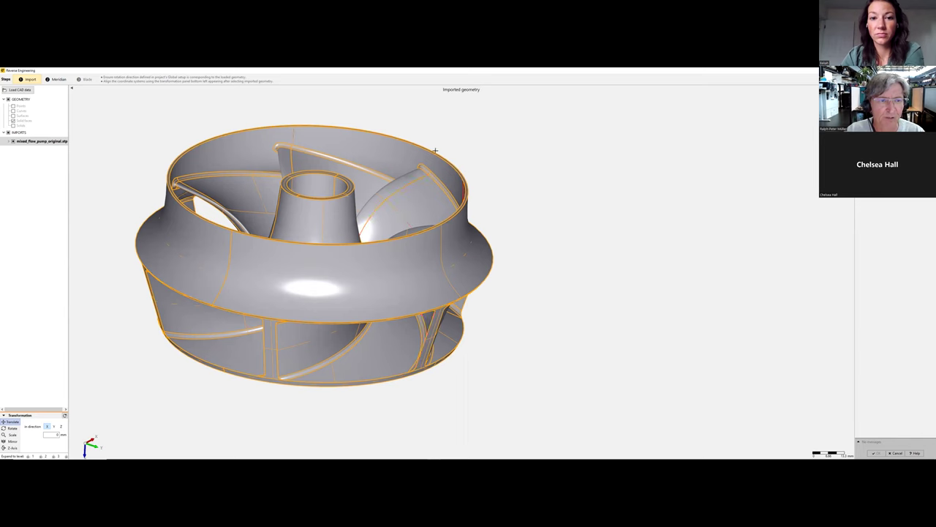
pyautogui.moveTo(171, 146); pyautogui.dragTo(161, 173)
pyautogui.moveTo(165, 174); pyautogui.dragTo(164, 180, button='middle')
pyautogui.moveTo(219, 169); pyautogui.dragTo(182, 177)
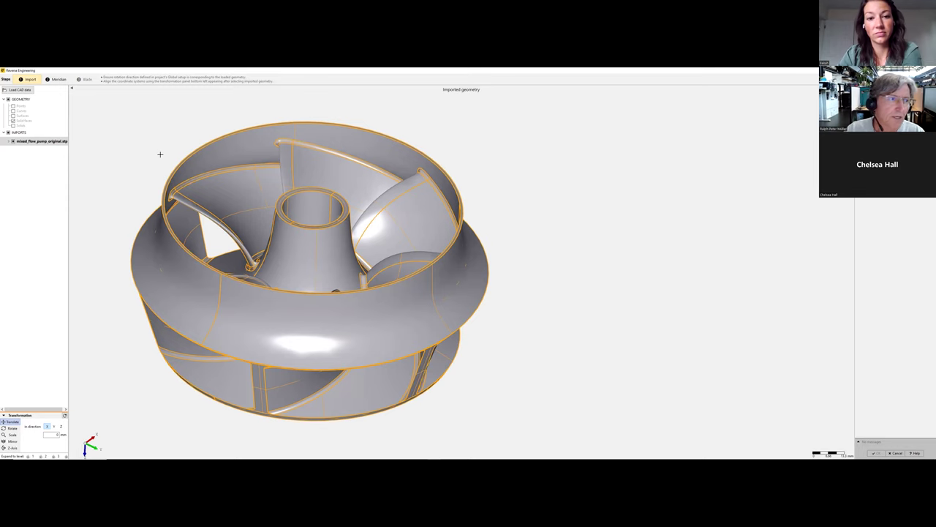
pyautogui.click(56, 79)
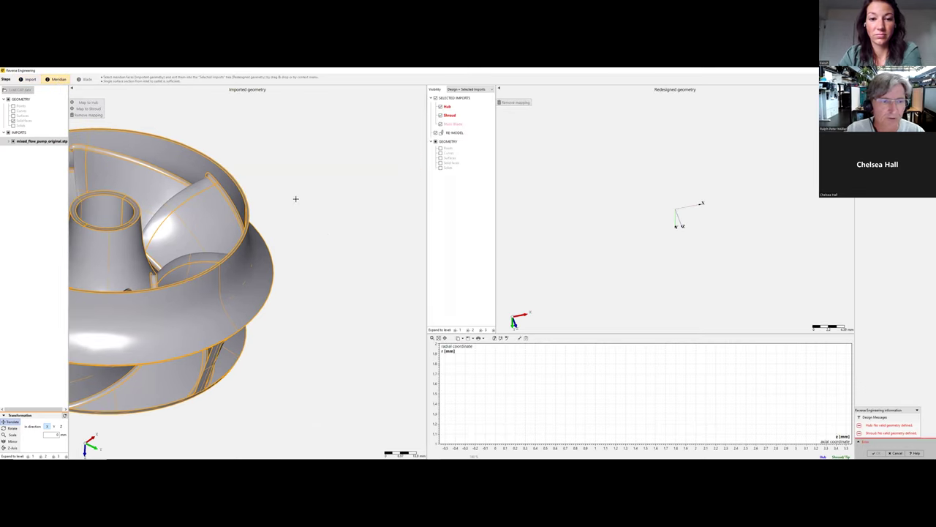
pyautogui.moveTo(390, 168)
pyautogui.mouseDown()
pyautogui.moveTo(368, 139)
pyautogui.moveTo(376, 174)
pyautogui.moveTo(385, 169)
pyautogui.mouseUp()
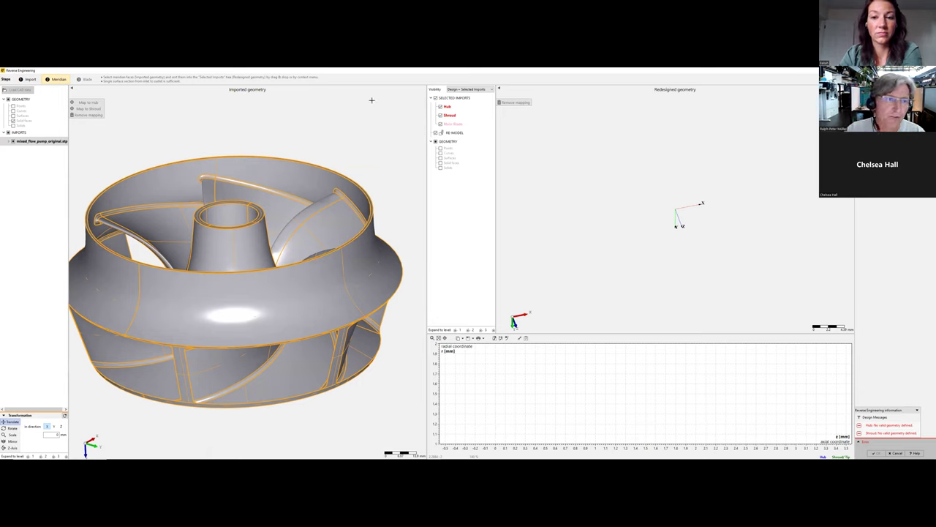
pyautogui.moveTo(319, 126); pyautogui.dragTo(363, 110)
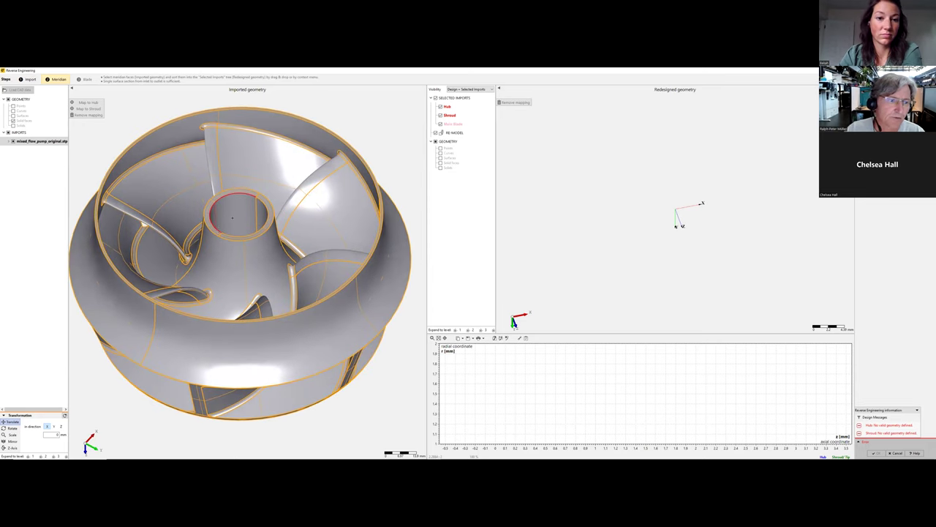
pyautogui.moveTo(232, 217); pyautogui.dragTo(154, 254, button='middle')
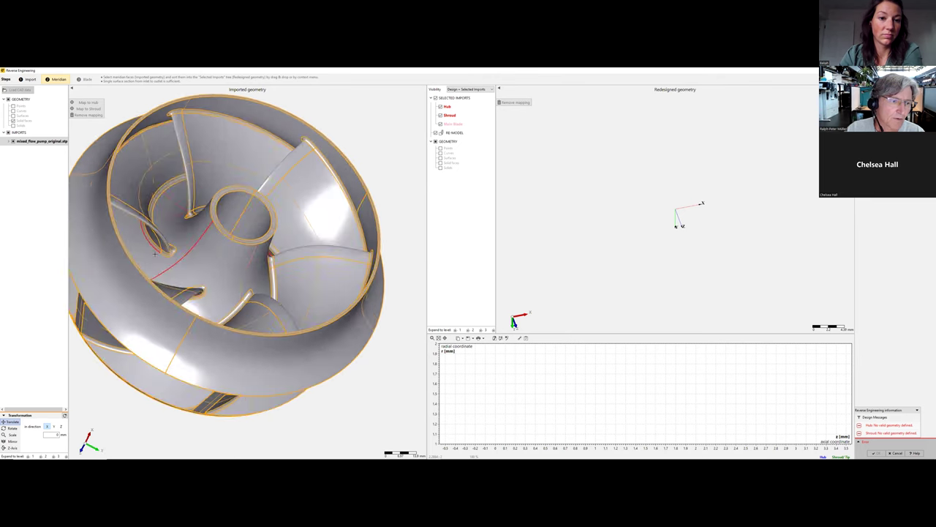
pyautogui.click(155, 253)
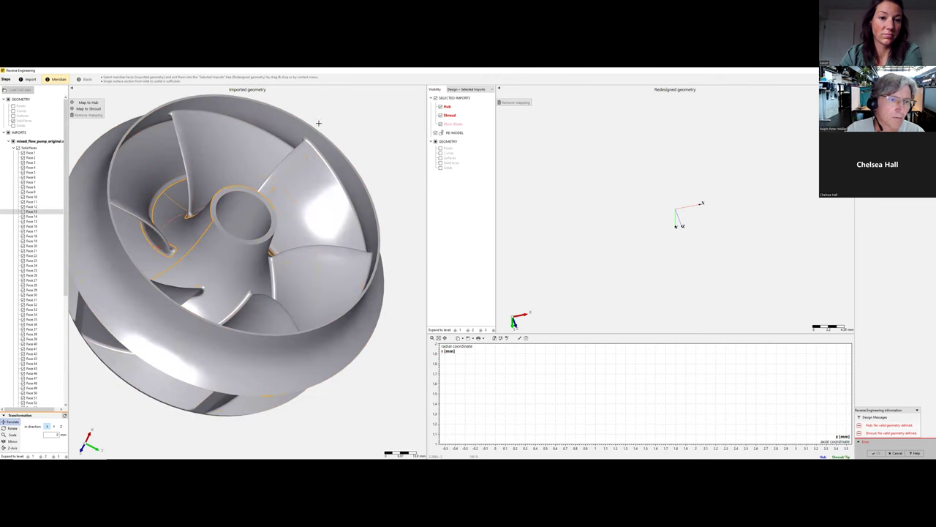
pyautogui.moveTo(318, 123); pyautogui.dragTo(210, 190, button='middle')
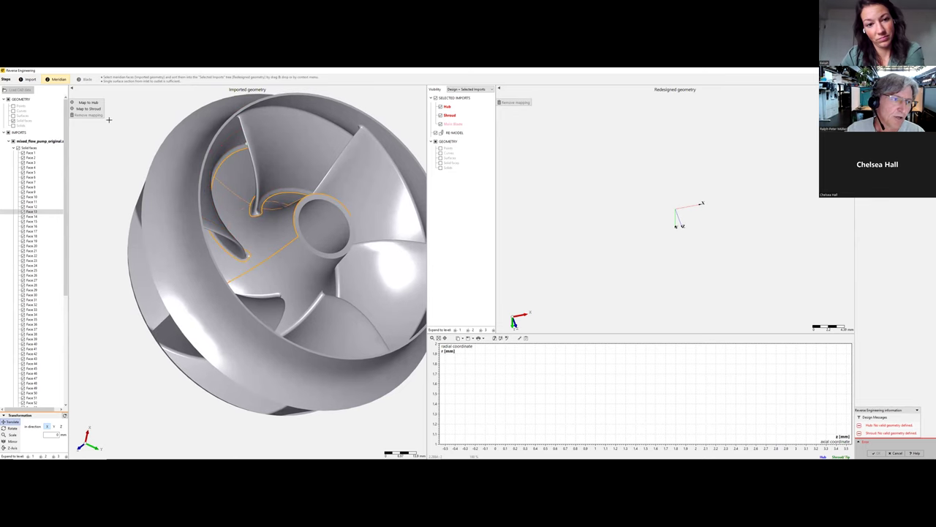
pyautogui.click(89, 102)
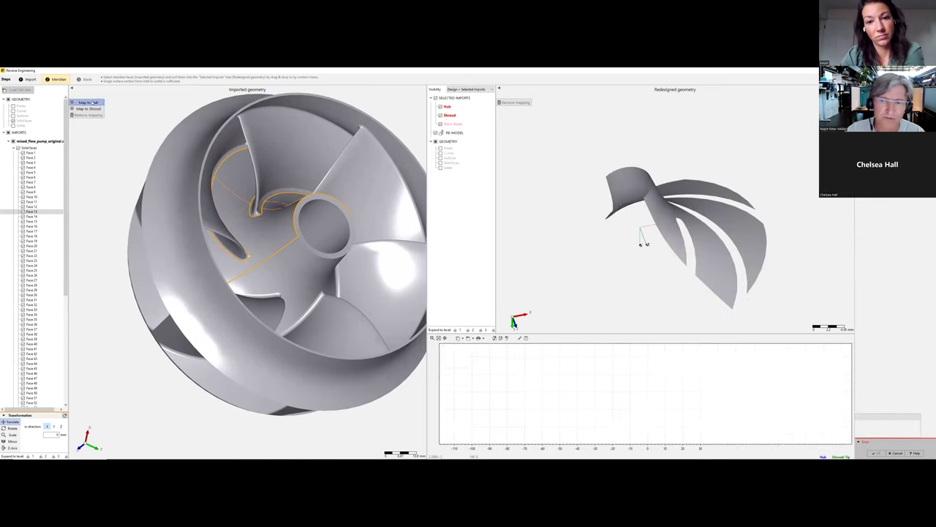
# Map the inner surface of the impeller's outer ring to Shroud and proceed to the Blade stage
pyautogui.moveTo(593, 188); pyautogui.dragTo(669, 178, button='middle')
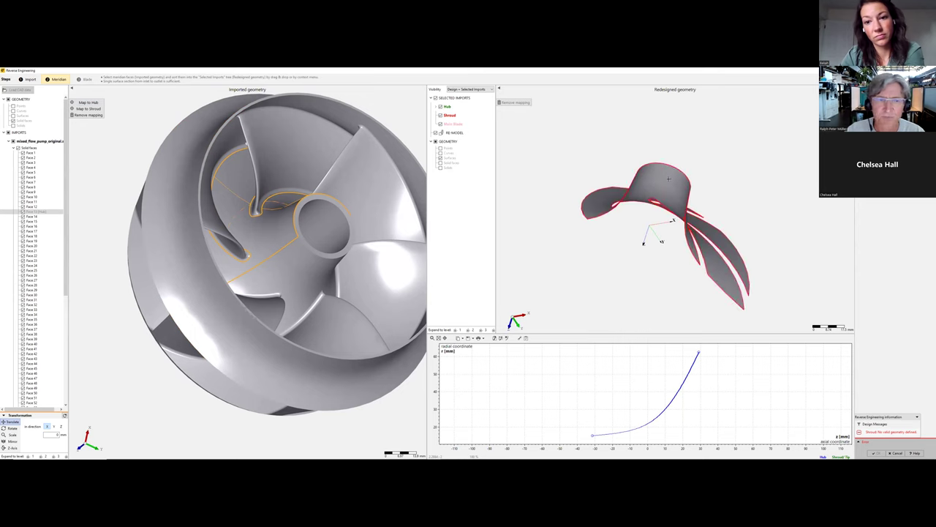
pyautogui.moveTo(248, 190); pyautogui.dragTo(237, 169, button='middle')
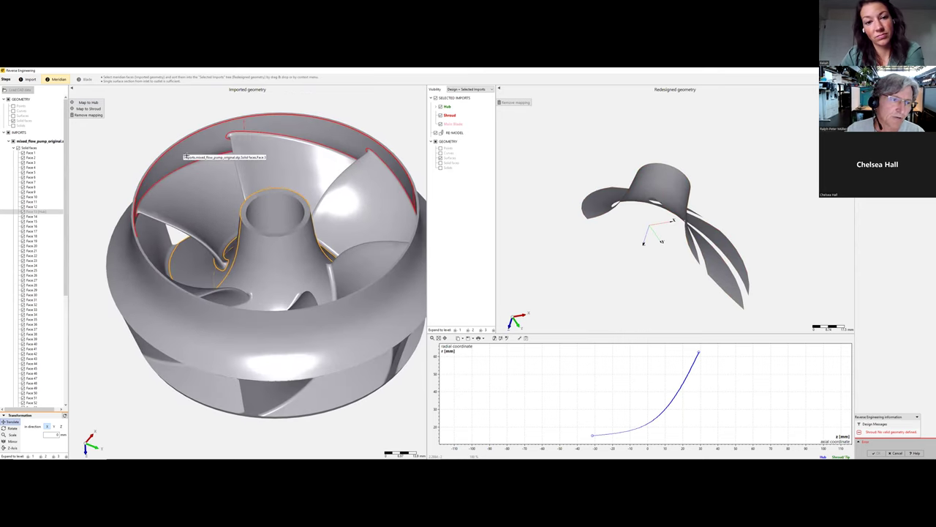
pyautogui.click(168, 150)
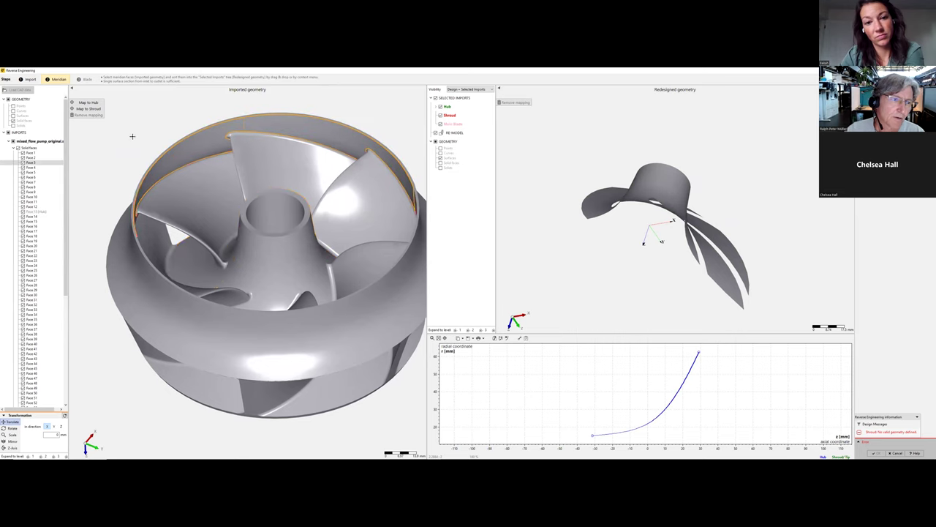
pyautogui.moveTo(261, 260); pyautogui.dragTo(81, 147, button='middle')
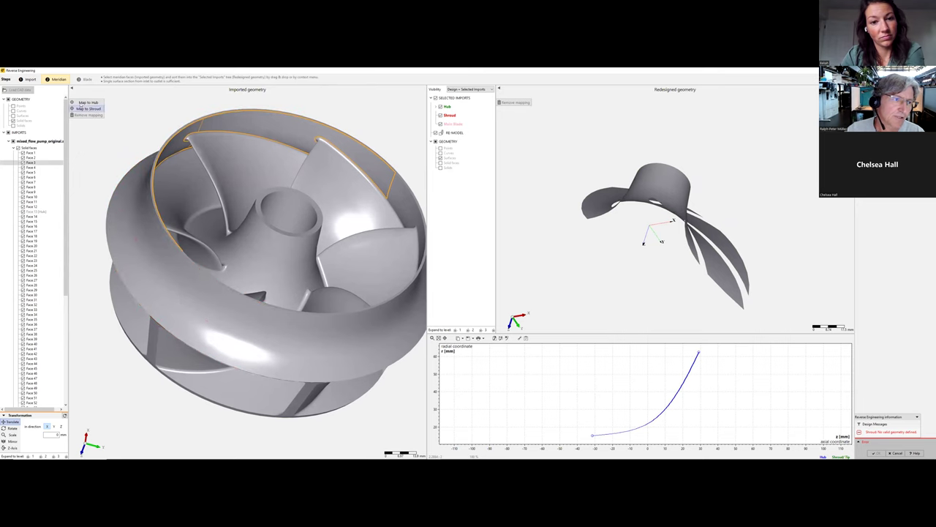
pyautogui.click(82, 109)
pyautogui.click(81, 108)
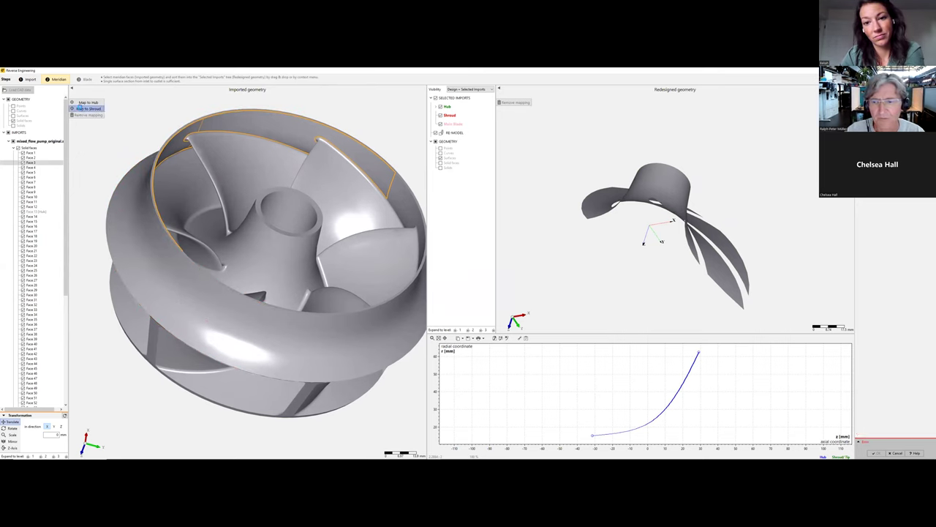
pyautogui.moveTo(766, 214)
pyautogui.mouseDown(button='middle')
pyautogui.moveTo(720, 197)
pyautogui.moveTo(685, 241)
pyautogui.mouseUp(button='middle')
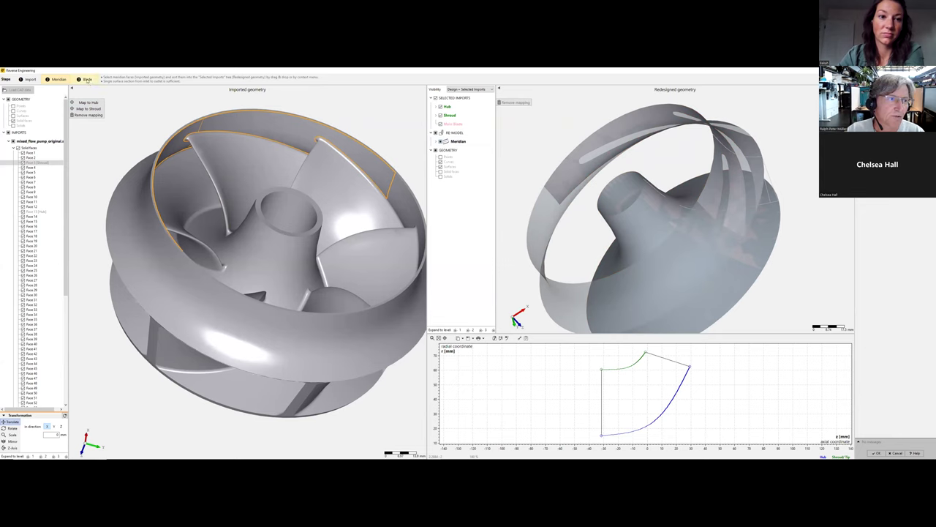
pyautogui.click(86, 79)
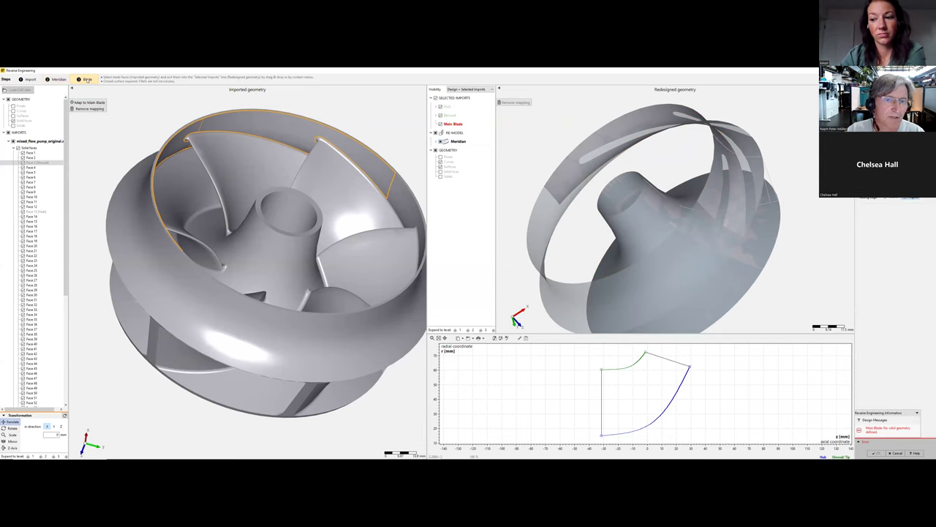
# Map the pressure side, suction side, leading edge and trailing edge faces of one imported blade to Main Blade
pyautogui.moveTo(269, 191)
pyautogui.mouseDown()
pyautogui.moveTo(272, 238)
pyautogui.moveTo(249, 252)
pyautogui.moveTo(274, 243)
pyautogui.moveTo(267, 239)
pyautogui.mouseUp()
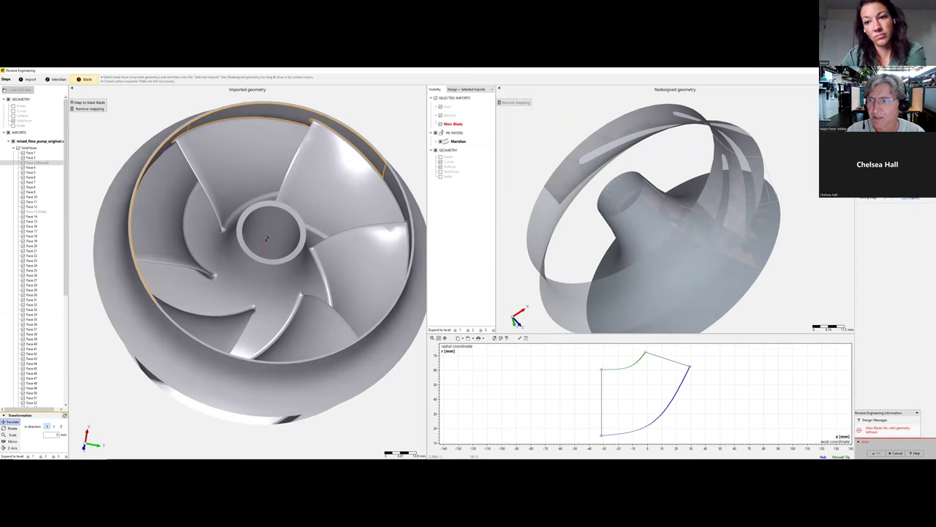
pyautogui.moveTo(342, 176); pyautogui.dragTo(324, 177)
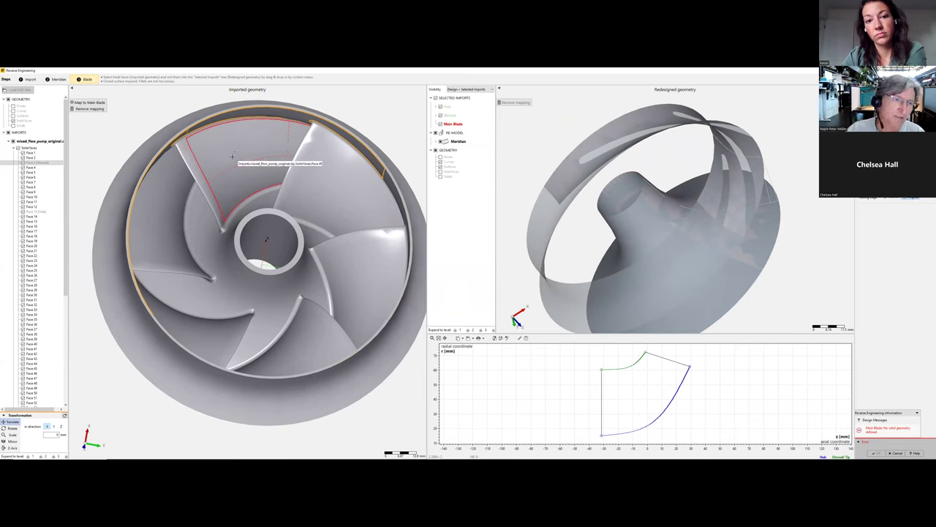
pyautogui.click(192, 166)
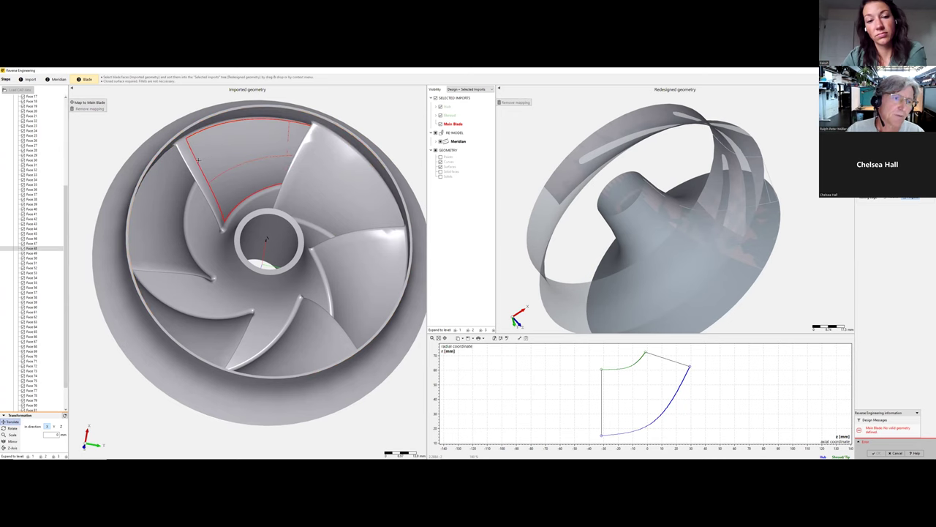
pyautogui.keyDown('ctrl'); pyautogui.click(193, 165); pyautogui.keyUp('ctrl')
pyautogui.moveTo(130, 139); pyautogui.dragTo(192, 162)
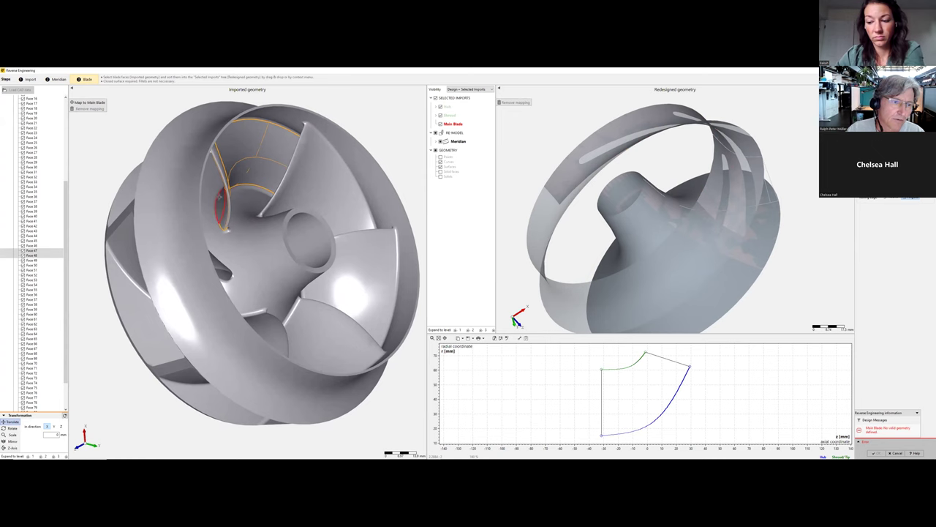
pyautogui.click(221, 196)
pyautogui.moveTo(248, 162); pyautogui.dragTo(176, 174)
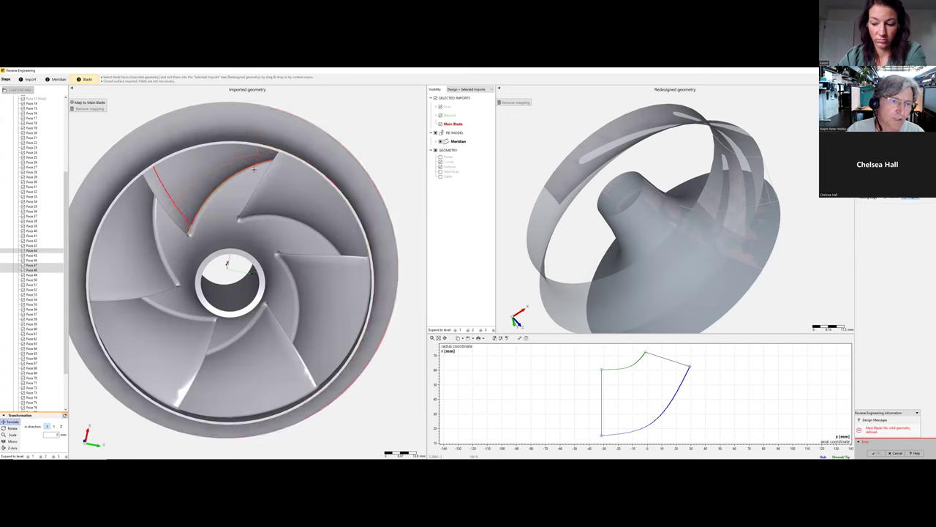
pyautogui.moveTo(324, 140); pyautogui.dragTo(235, 147)
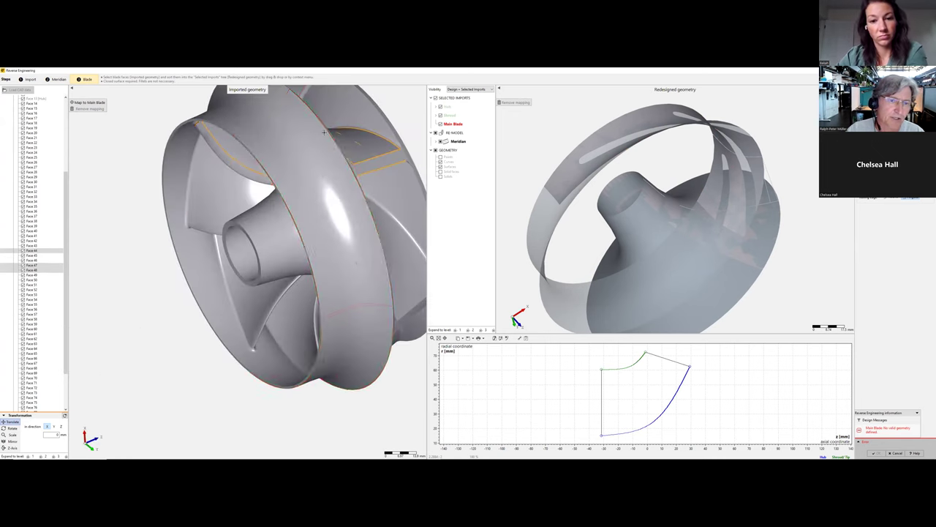
pyautogui.click(373, 163)
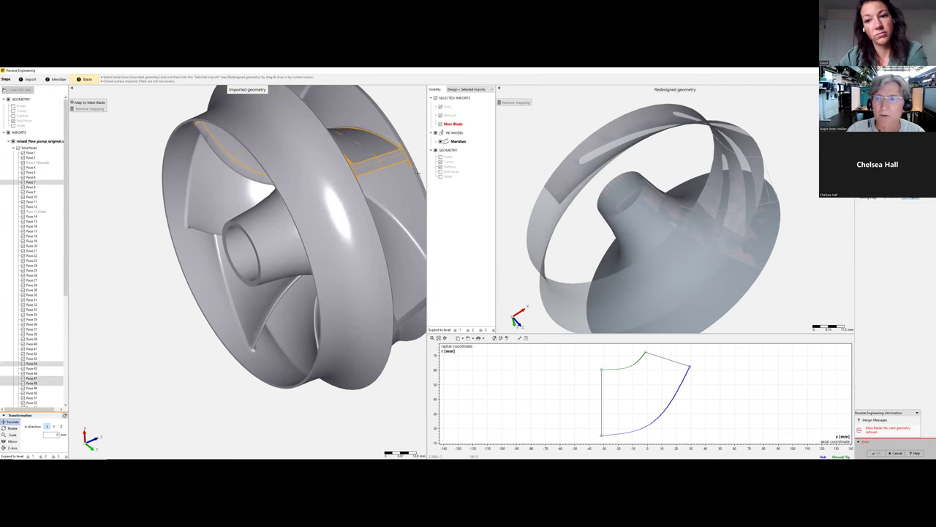
pyautogui.click(94, 103)
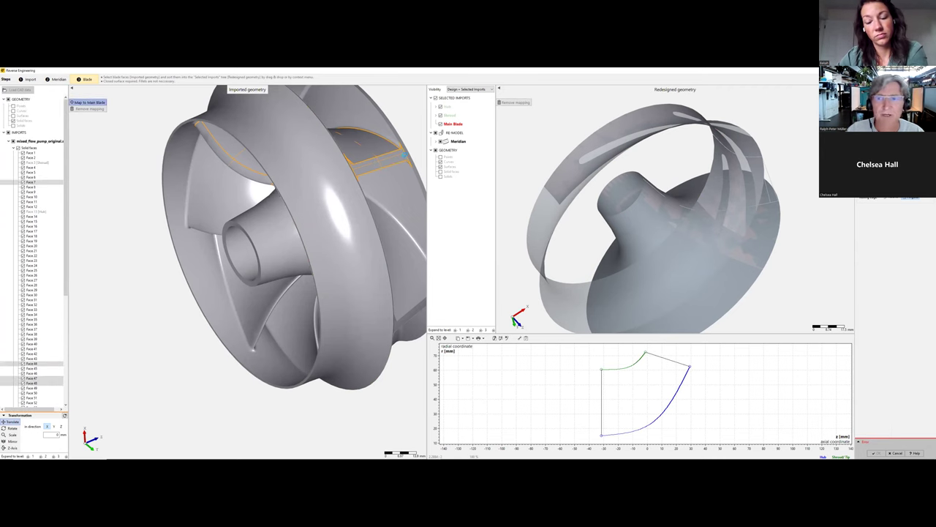
# Examine the mapped main blade faces in the redesigned geometry against the imported impeller
pyautogui.moveTo(604, 231)
pyautogui.mouseDown()
pyautogui.moveTo(623, 169)
pyautogui.moveTo(651, 175)
pyautogui.moveTo(712, 192)
pyautogui.moveTo(765, 265)
pyautogui.moveTo(607, 217)
pyautogui.moveTo(515, 226)
pyautogui.moveTo(600, 217)
pyautogui.moveTo(739, 253)
pyautogui.mouseUp()
pyautogui.scroll(4, 763, 253)
pyautogui.moveTo(783, 284)
pyautogui.mouseDown()
pyautogui.moveTo(821, 256)
pyautogui.moveTo(555, 184)
pyautogui.mouseUp()
pyautogui.moveTo(698, 230); pyautogui.dragTo(581, 179)
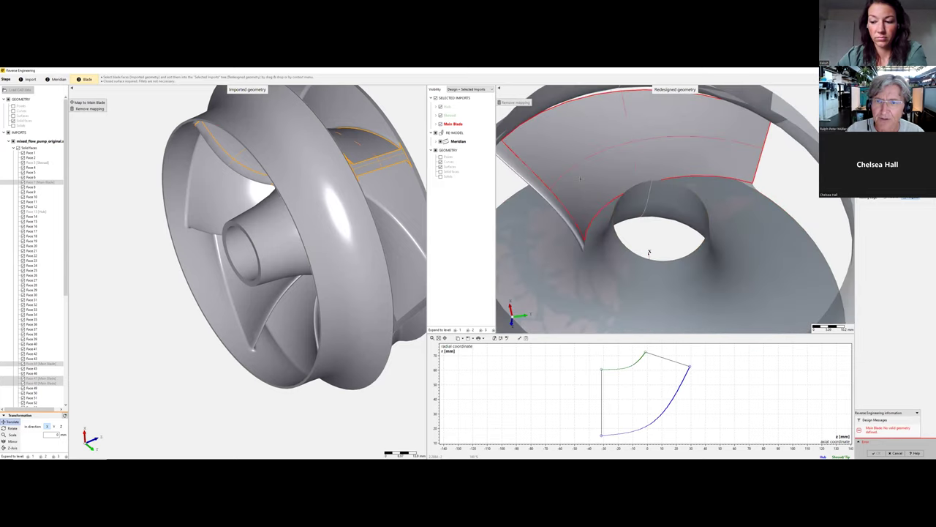
pyautogui.moveTo(648, 253); pyautogui.dragTo(612, 177)
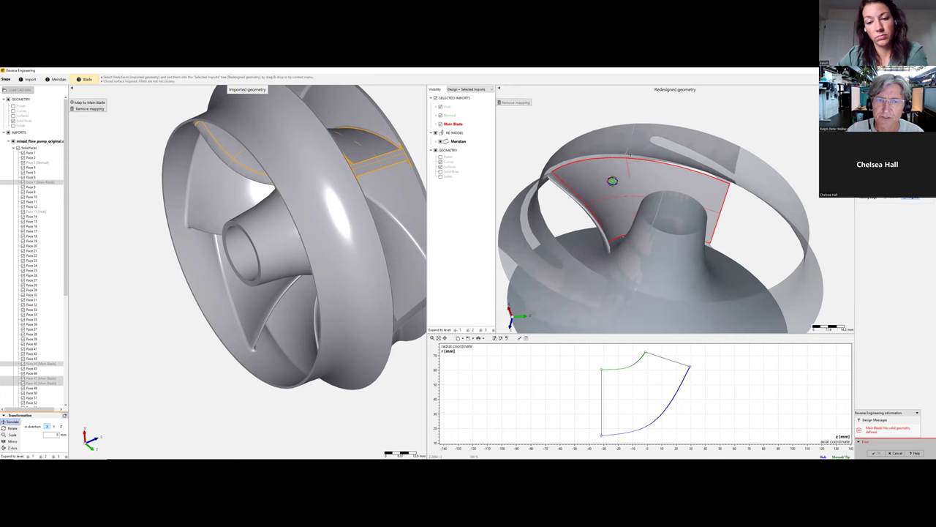
pyautogui.moveTo(270, 250); pyautogui.dragTo(295, 202)
pyautogui.moveTo(623, 146); pyautogui.dragTo(642, 163)
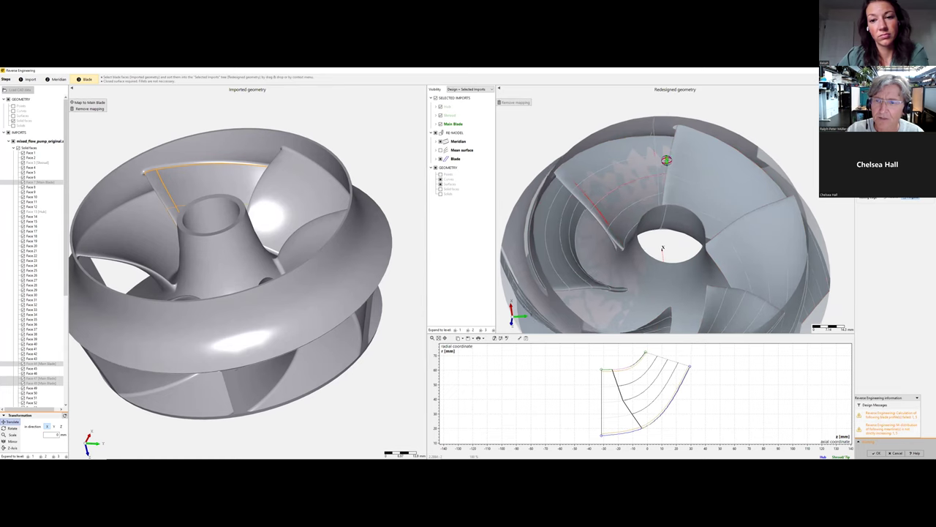
# Inspect the redesigned blade's leading edge and profile curves up close, especially where the blade meets the hub
pyautogui.moveTo(638, 171)
pyautogui.mouseDown()
pyautogui.moveTo(720, 168)
pyautogui.moveTo(642, 192)
pyautogui.moveTo(656, 256)
pyautogui.moveTo(606, 164)
pyautogui.moveTo(588, 154)
pyautogui.moveTo(676, 150)
pyautogui.moveTo(634, 168)
pyautogui.mouseUp()
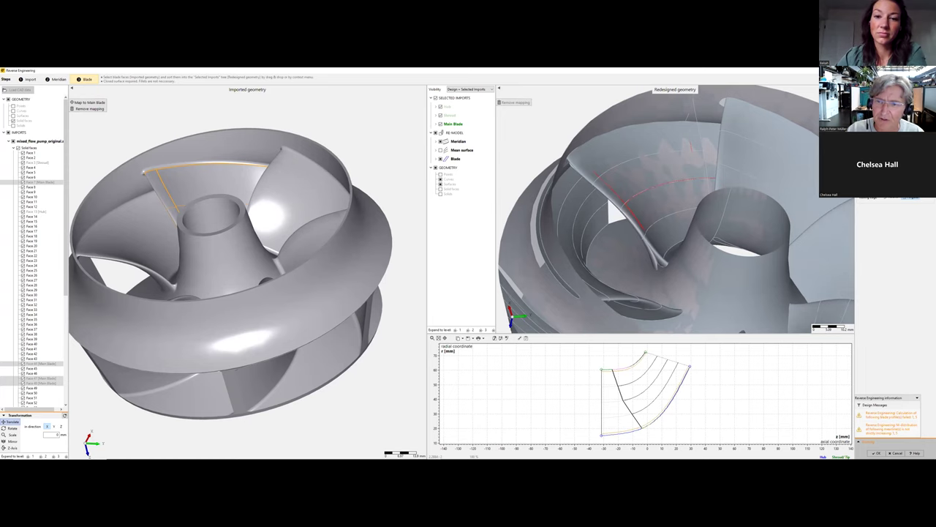
pyautogui.moveTo(641, 204); pyautogui.dragTo(622, 207)
pyautogui.scroll(5, 662, 260)
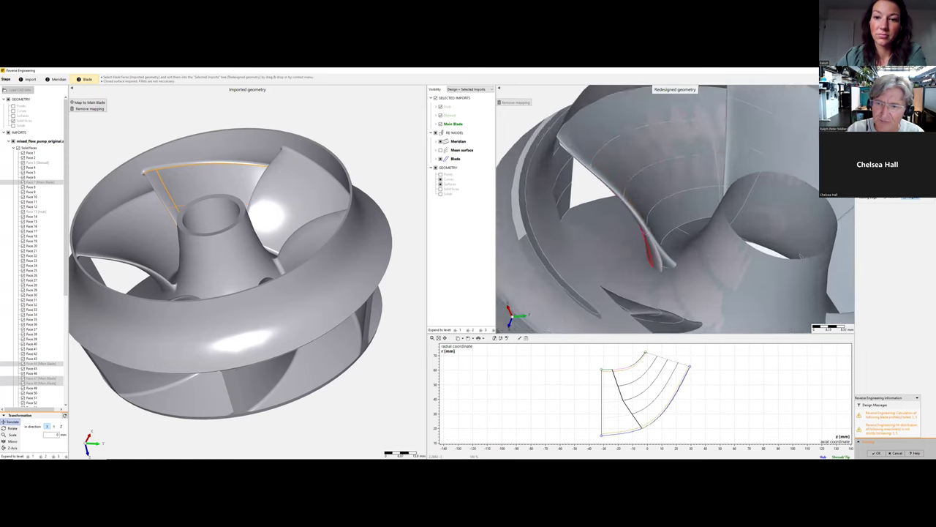
pyautogui.scroll(-2, 644, 218)
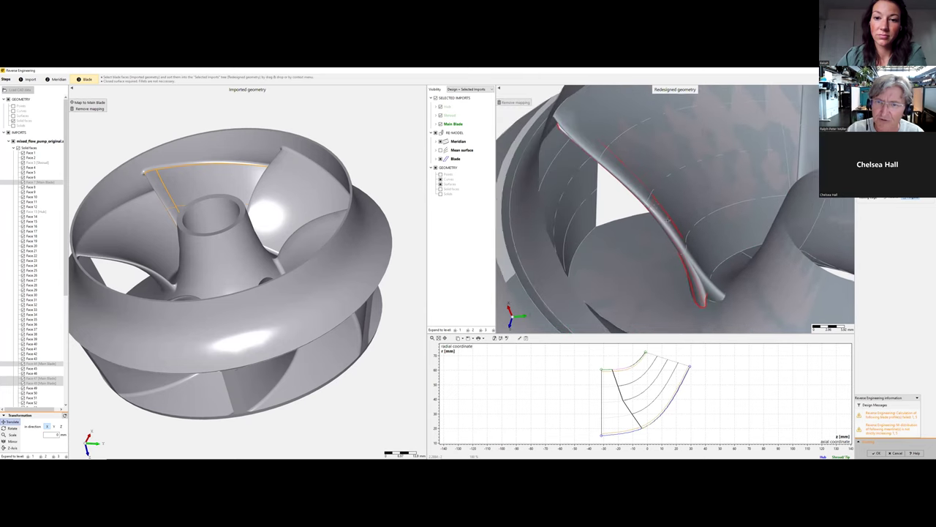
pyautogui.moveTo(651, 200)
pyautogui.mouseDown()
pyautogui.moveTo(663, 206)
pyautogui.moveTo(643, 202)
pyautogui.moveTo(661, 209)
pyautogui.mouseUp()
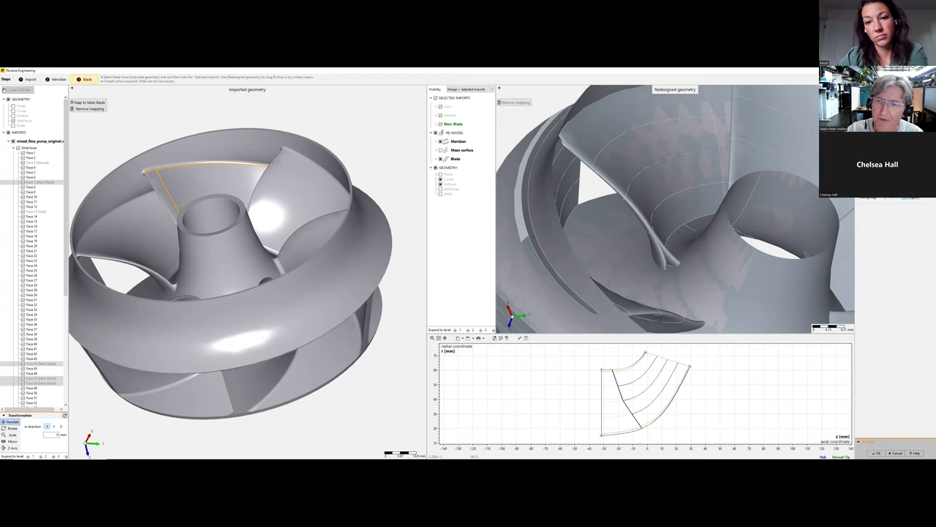
pyautogui.moveTo(671, 271); pyautogui.dragTo(645, 256)
pyautogui.scroll(2, 669, 232)
pyautogui.scroll(2, 669, 232)
pyautogui.moveTo(635, 206); pyautogui.dragTo(706, 237, button='middle')
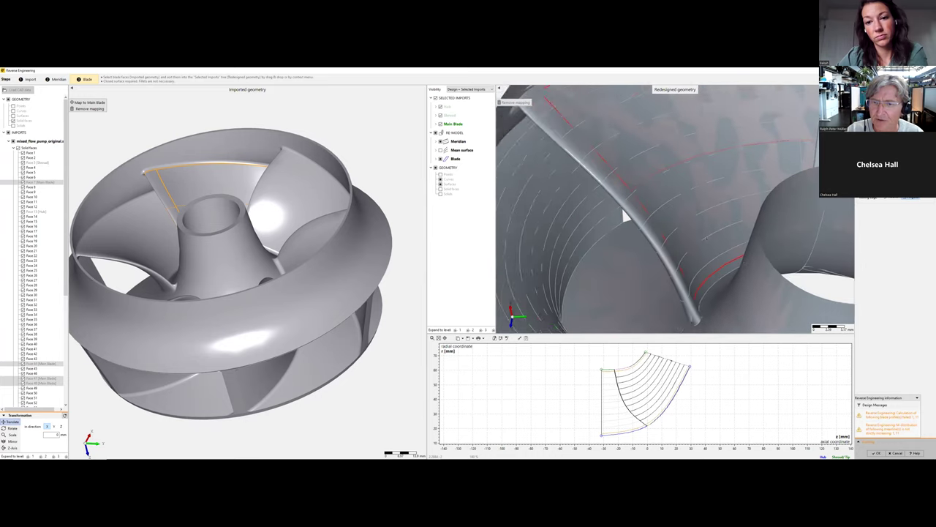
pyautogui.moveTo(706, 238); pyautogui.dragTo(686, 235)
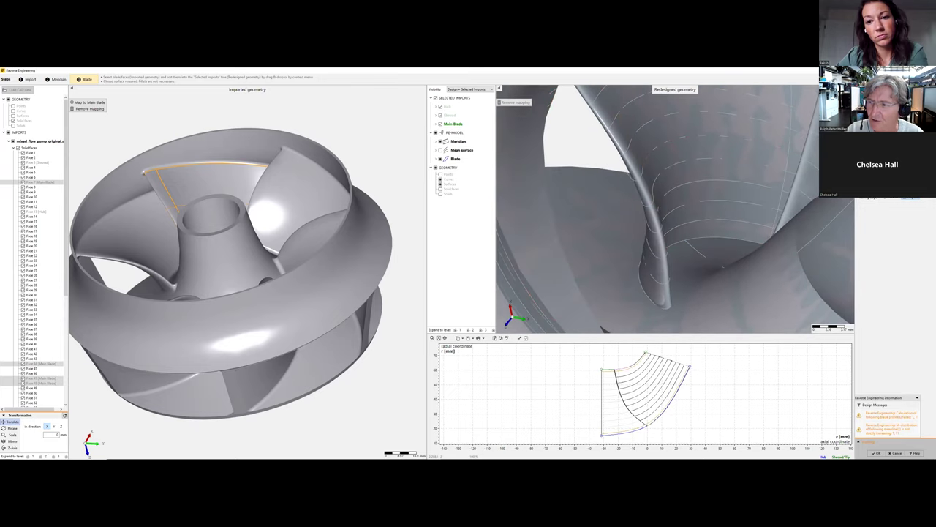
pyautogui.moveTo(685, 235); pyautogui.dragTo(704, 240)
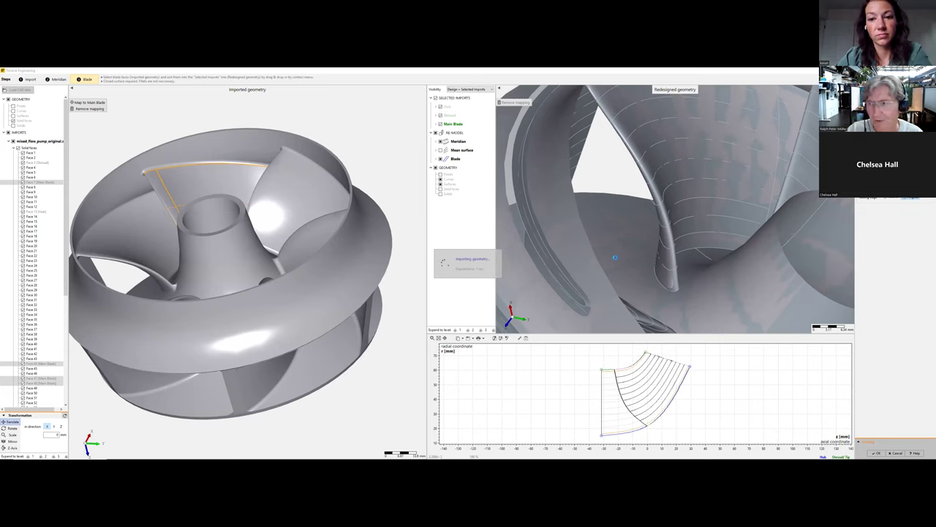
# Check the whole redesigned impeller from several angles and accept the reverse-engineered model into the project
pyautogui.scroll(-3, 616, 259)
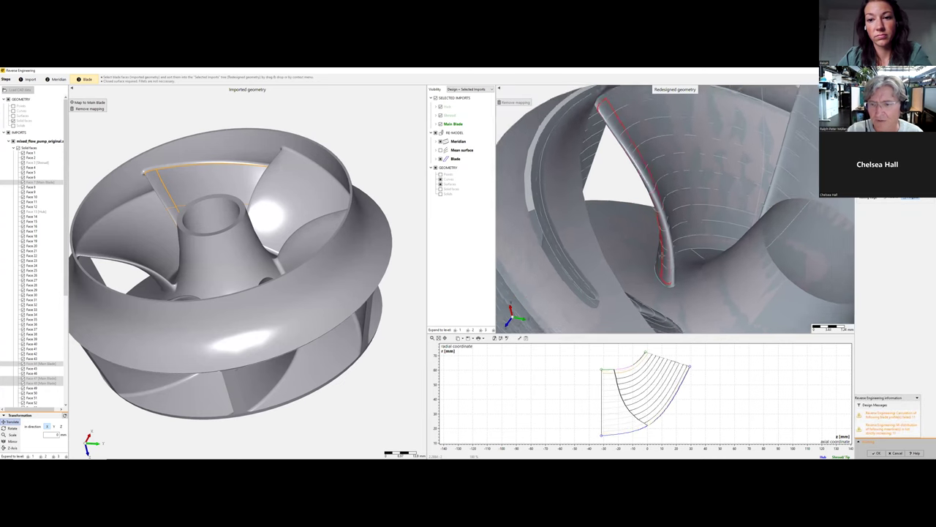
pyautogui.moveTo(630, 219); pyautogui.dragTo(646, 190)
pyautogui.moveTo(570, 215); pyautogui.dragTo(604, 212)
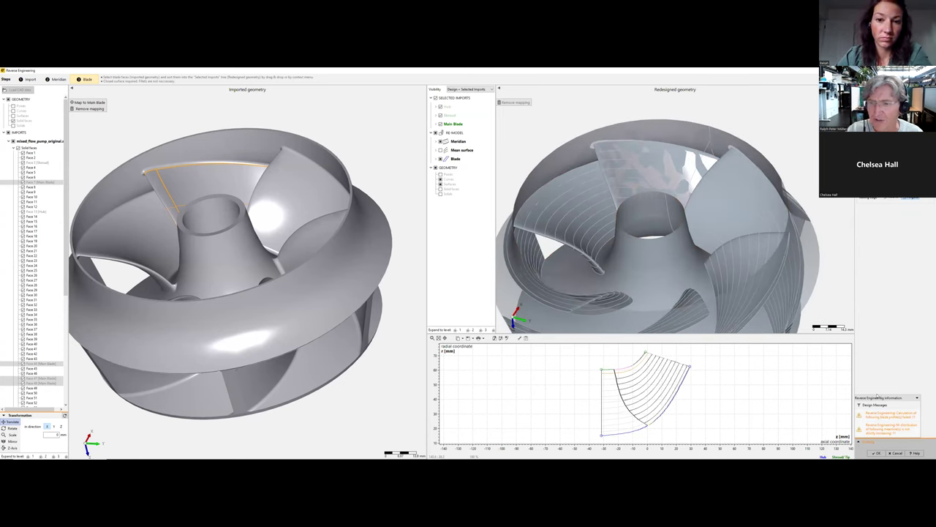
pyautogui.moveTo(691, 207); pyautogui.dragTo(700, 212)
pyautogui.moveTo(717, 164); pyautogui.dragTo(730, 162)
pyautogui.moveTo(683, 237); pyautogui.dragTo(681, 247)
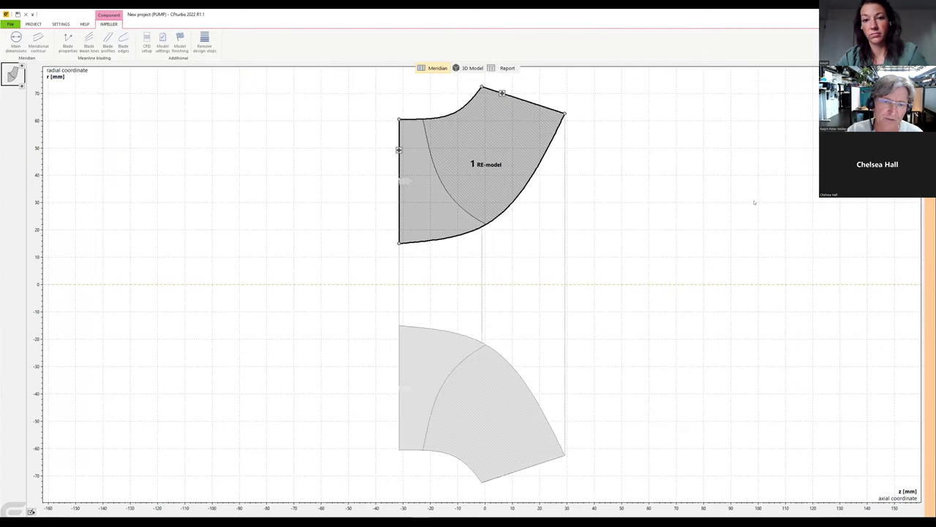
# Set the RE-model component active and open its 3D model
pyautogui.moveTo(445, 170)
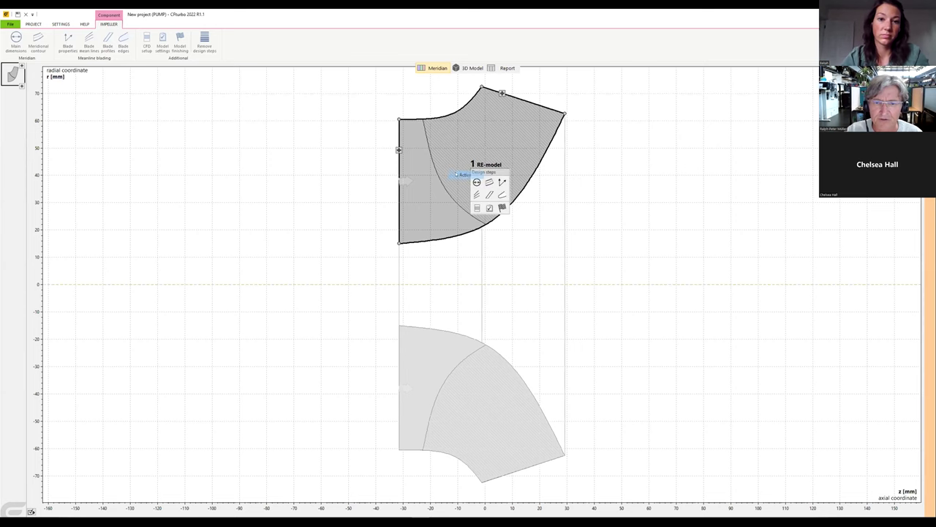
pyautogui.click(446, 171)
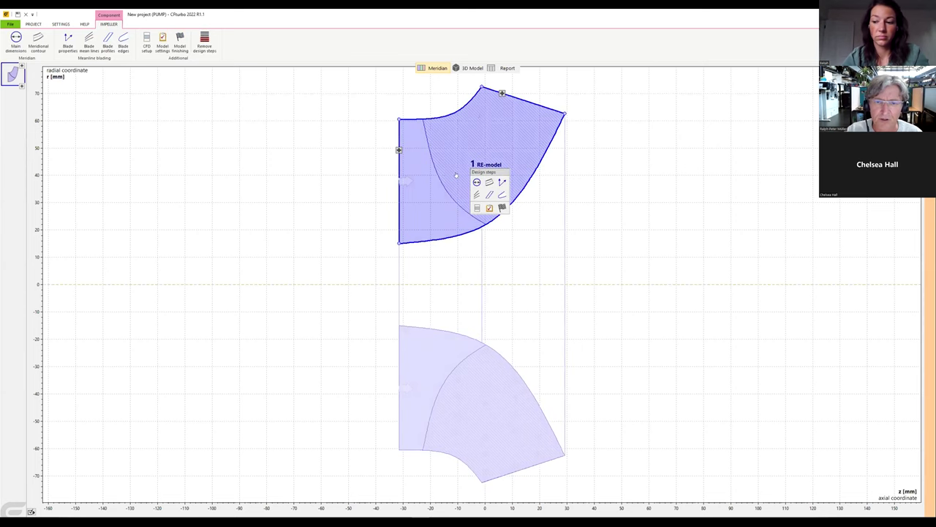
pyautogui.click(473, 67)
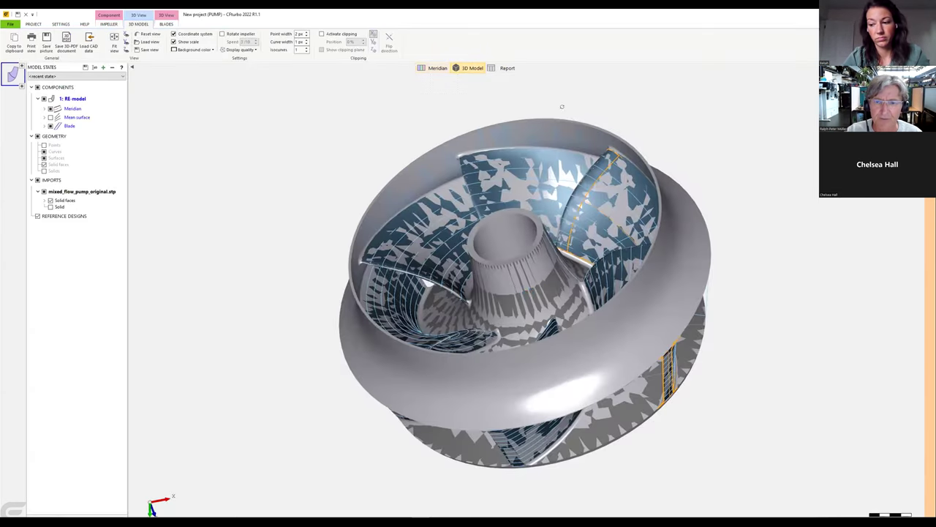
# Compare the redesigned blades and hub with the overlaid imported impeller, including the blade-to-hub transitions
pyautogui.moveTo(526, 293); pyautogui.dragTo(541, 347)
pyautogui.scroll(2, 632, 219)
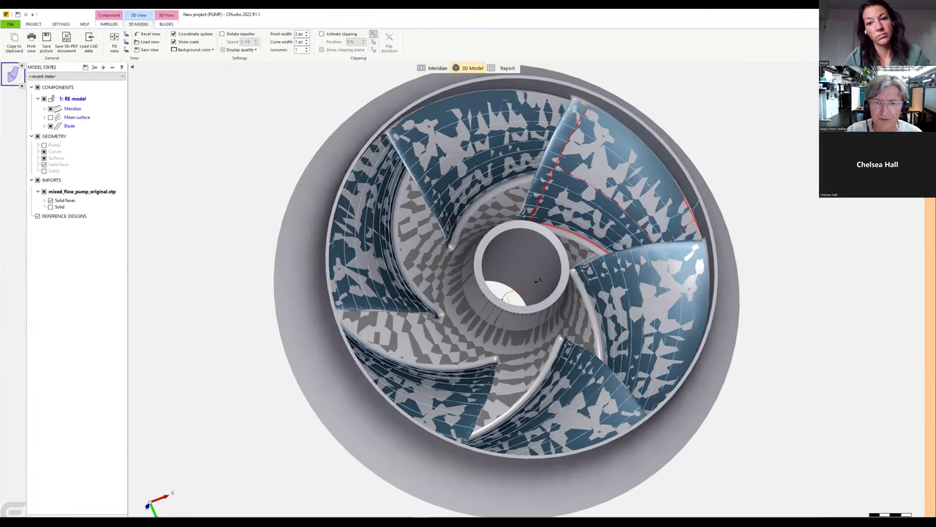
pyautogui.moveTo(655, 216)
pyautogui.mouseDown()
pyautogui.moveTo(662, 192)
pyautogui.moveTo(688, 212)
pyautogui.moveTo(671, 219)
pyautogui.moveTo(658, 190)
pyautogui.mouseUp()
pyautogui.moveTo(604, 204); pyautogui.dragTo(597, 185)
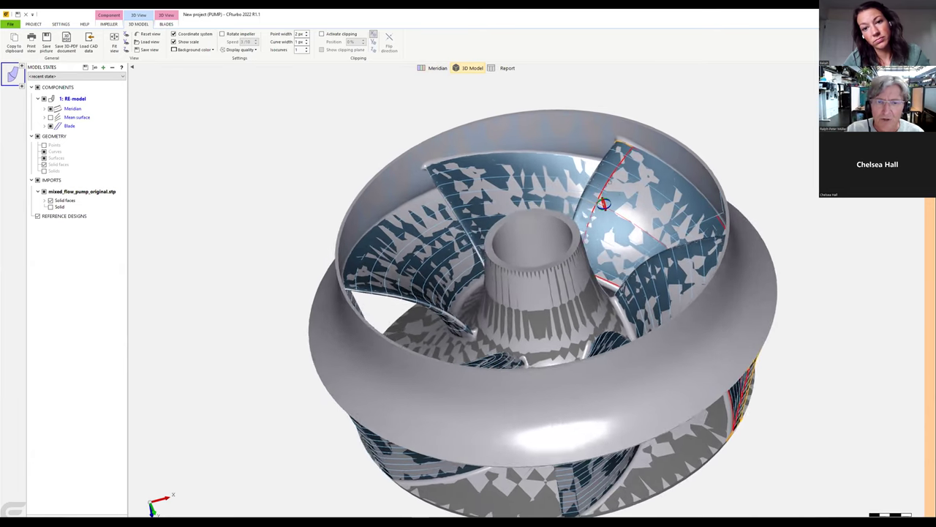
pyautogui.moveTo(609, 182); pyautogui.dragTo(628, 197)
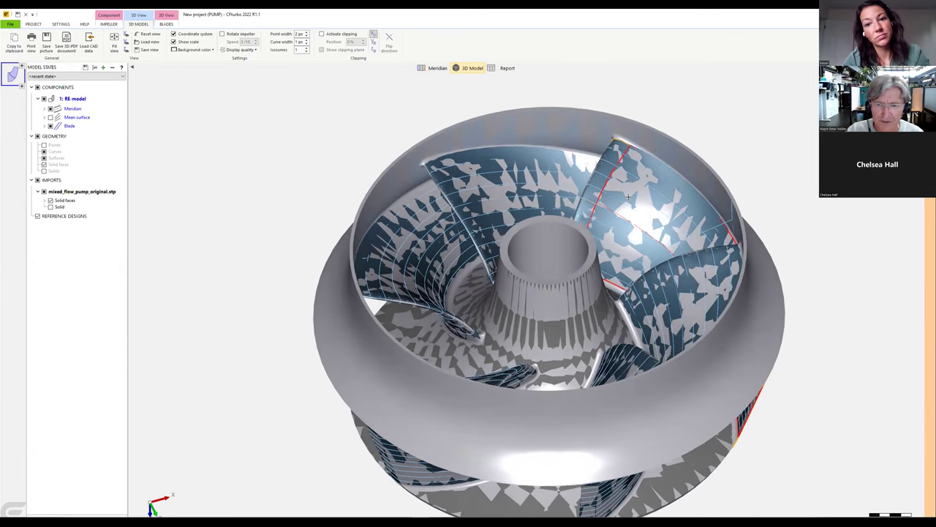
pyautogui.moveTo(615, 186)
pyautogui.mouseDown()
pyautogui.moveTo(621, 178)
pyautogui.moveTo(652, 209)
pyautogui.moveTo(571, 336)
pyautogui.moveTo(585, 315)
pyautogui.moveTo(540, 342)
pyautogui.mouseUp()
pyautogui.moveTo(607, 253)
pyautogui.mouseDown()
pyautogui.moveTo(669, 205)
pyautogui.moveTo(722, 203)
pyautogui.moveTo(518, 259)
pyautogui.moveTo(525, 208)
pyautogui.moveTo(556, 249)
pyautogui.moveTo(615, 249)
pyautogui.mouseUp()
pyautogui.scroll(3, 518, 259)
pyautogui.moveTo(619, 322); pyautogui.dragTo(618, 345)
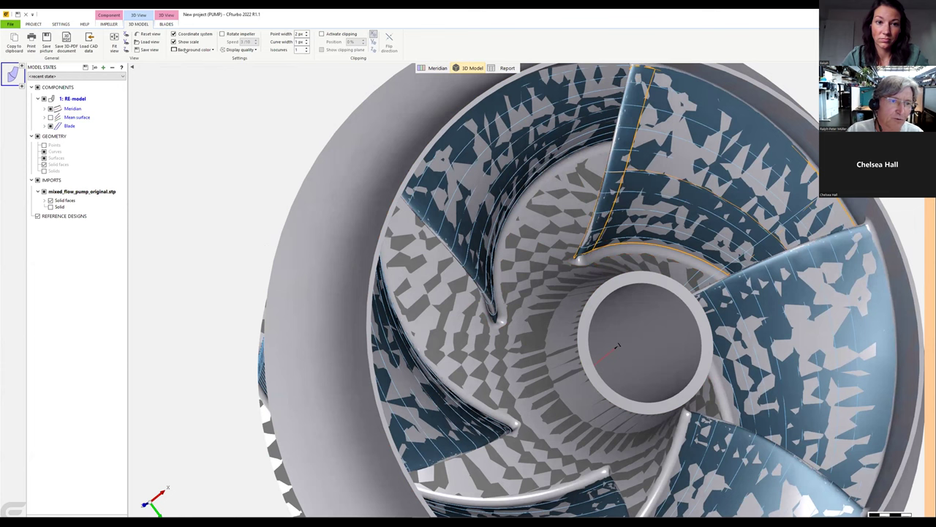
# Run model finishing with solid trimming and a hub fillet radius of 1.5 mm
pyautogui.click(108, 23)
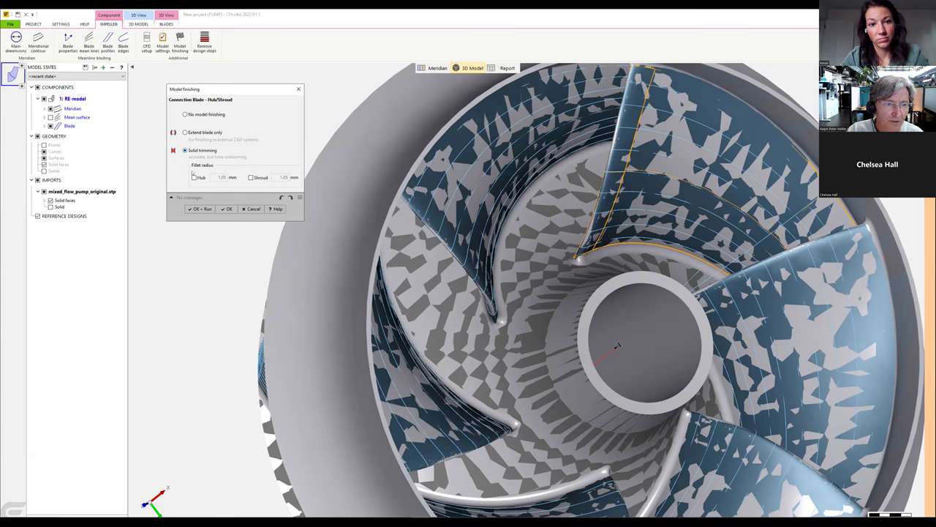
pyautogui.click(194, 177)
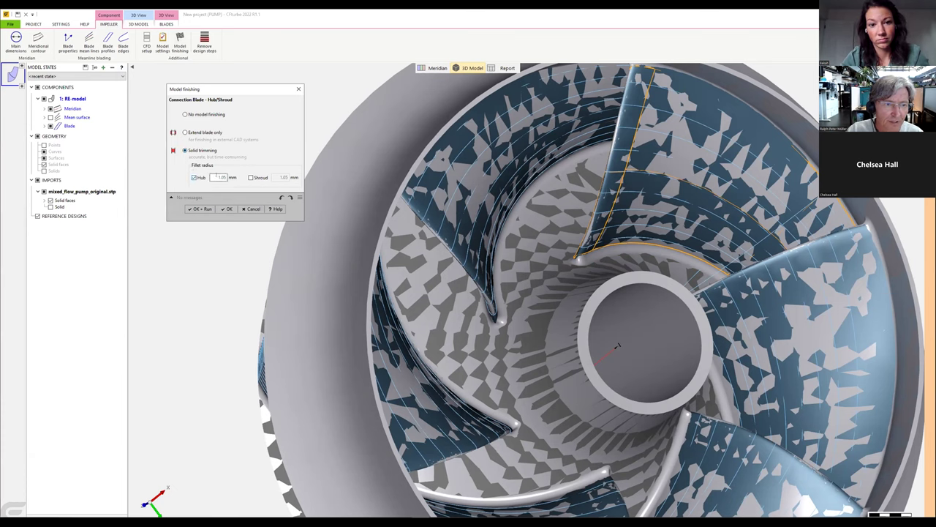
pyautogui.doubleClick(218, 177)
pyautogui.write('1.5')
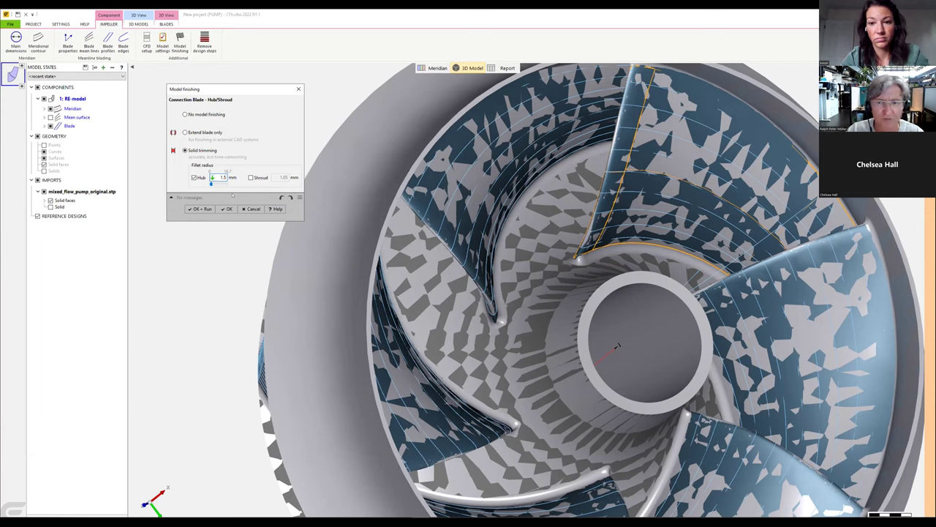
pyautogui.press('Return')
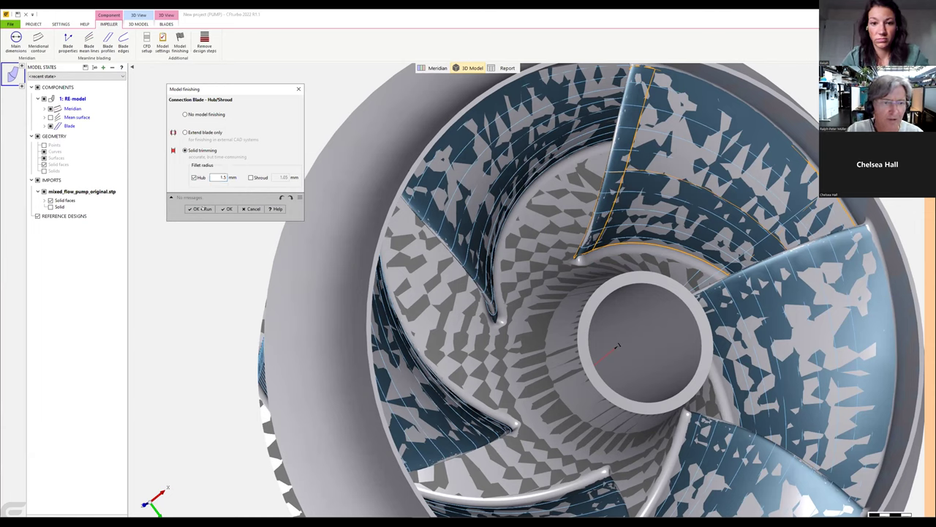
pyautogui.click(233, 208)
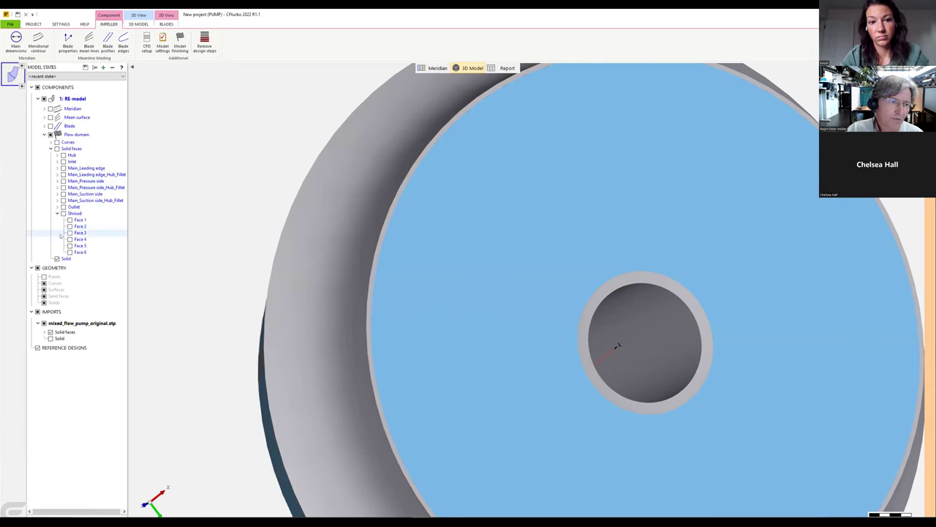
# Hide the flow domain's solid and show its solid faces instead, leaving the inlet and outlet faces hidden
pyautogui.click(56, 258)
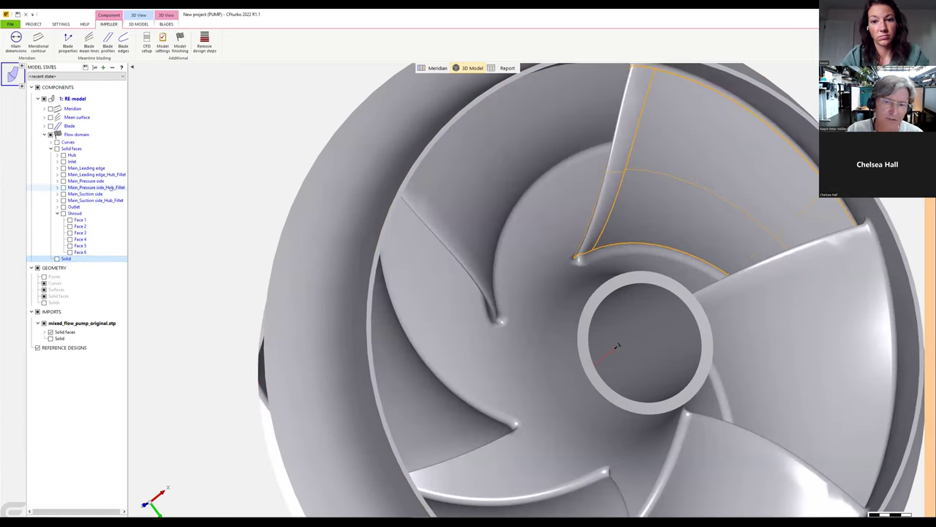
pyautogui.click(80, 148)
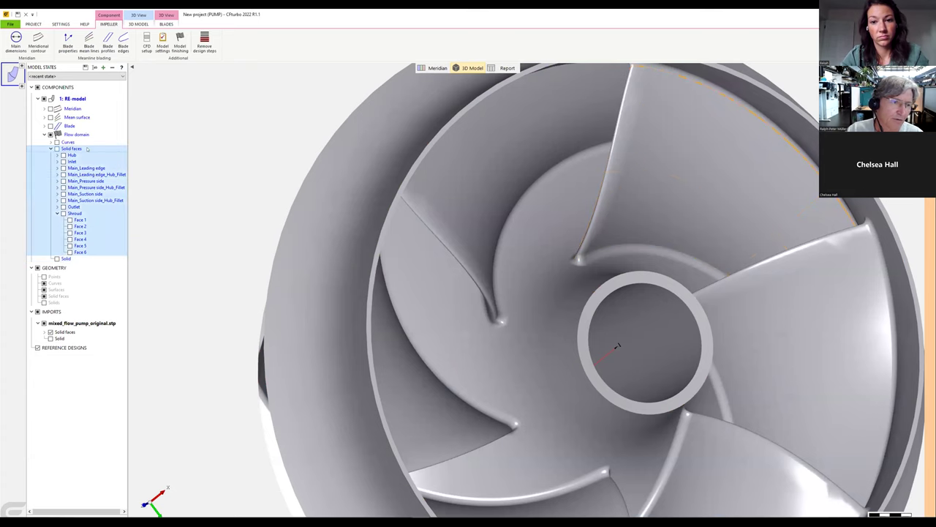
pyautogui.rightClick(87, 149)
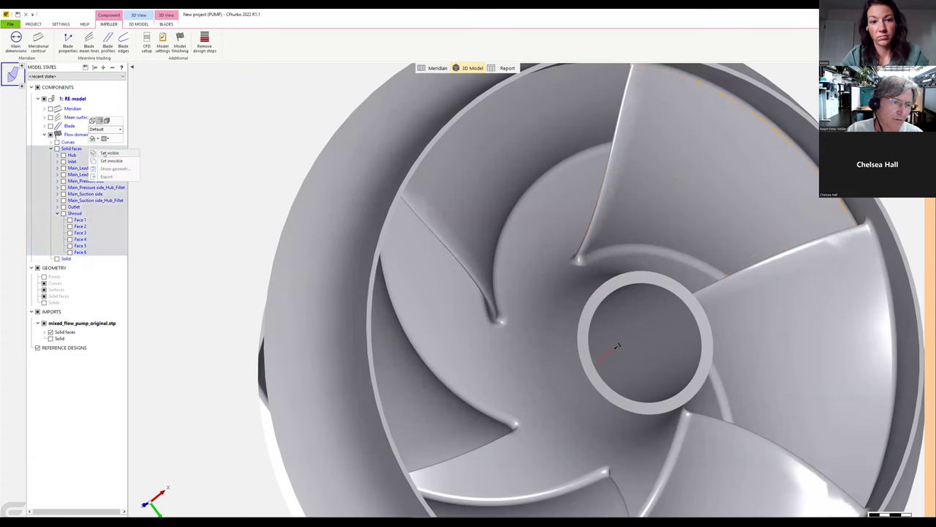
pyautogui.click(110, 153)
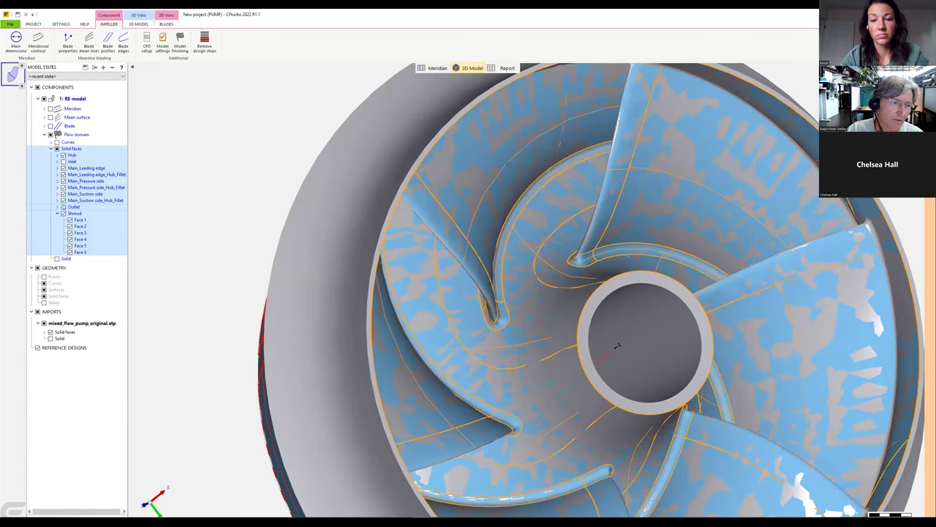
pyautogui.click(64, 207)
# Color the flow domain's solid faces orange to set them apart from the imported impeller
pyautogui.moveTo(540, 284); pyautogui.dragTo(511, 186)
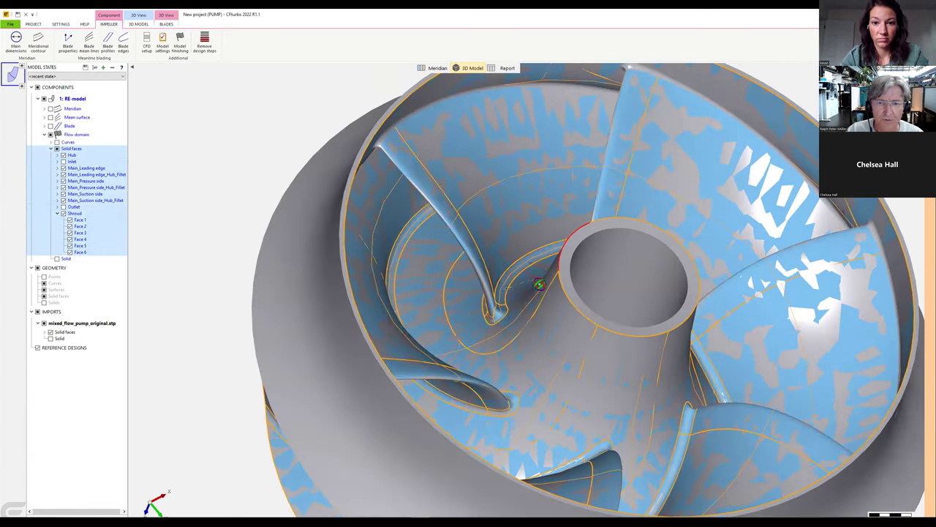
pyautogui.scroll(2, 506, 268)
pyautogui.moveTo(507, 268); pyautogui.dragTo(512, 245)
pyautogui.scroll(-2, 512, 249)
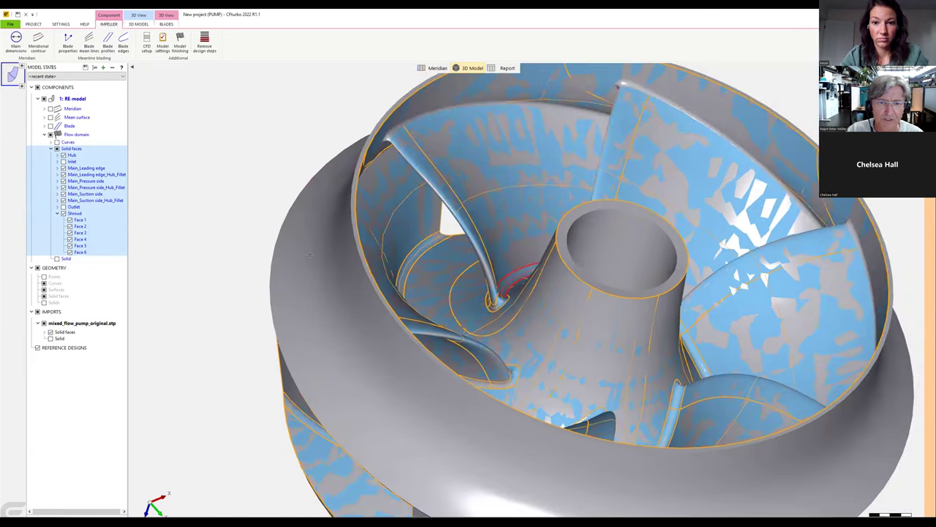
pyautogui.rightClick(114, 144)
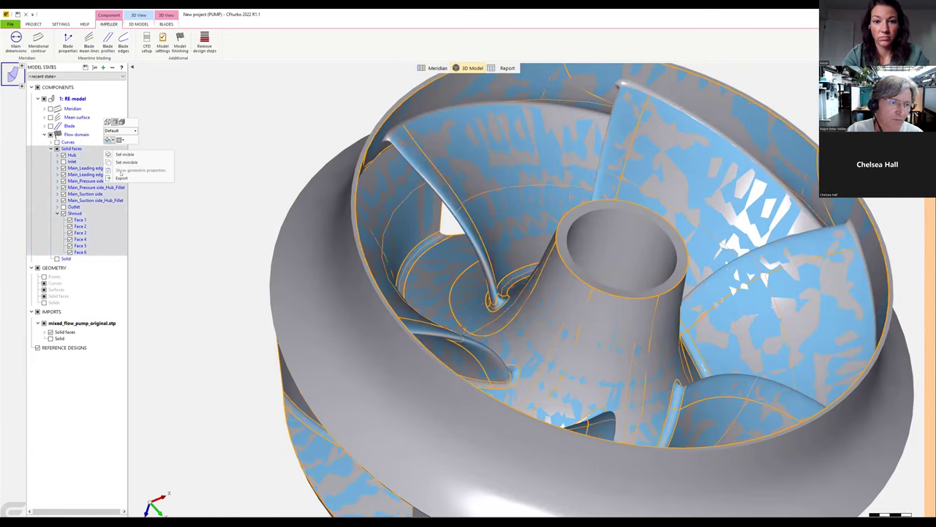
pyautogui.click(110, 139)
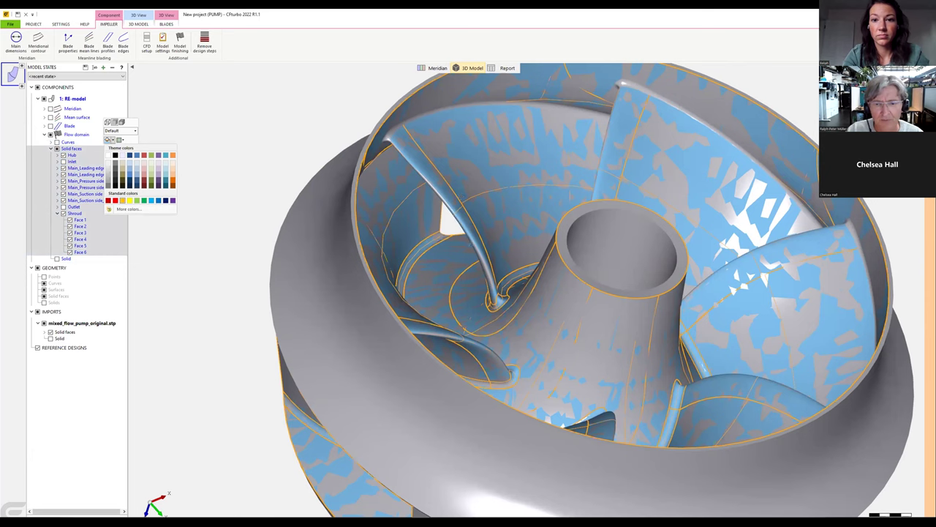
pyautogui.click(122, 200)
# Examine how closely the orange redesigned faces match the imported impeller at the blades, hub fillets, outlet and shroud
pyautogui.moveTo(461, 197); pyautogui.dragTo(539, 259)
pyautogui.scroll(-3, 558, 238)
pyautogui.moveTo(498, 234); pyautogui.dragTo(480, 333)
pyautogui.scroll(5, 450, 388)
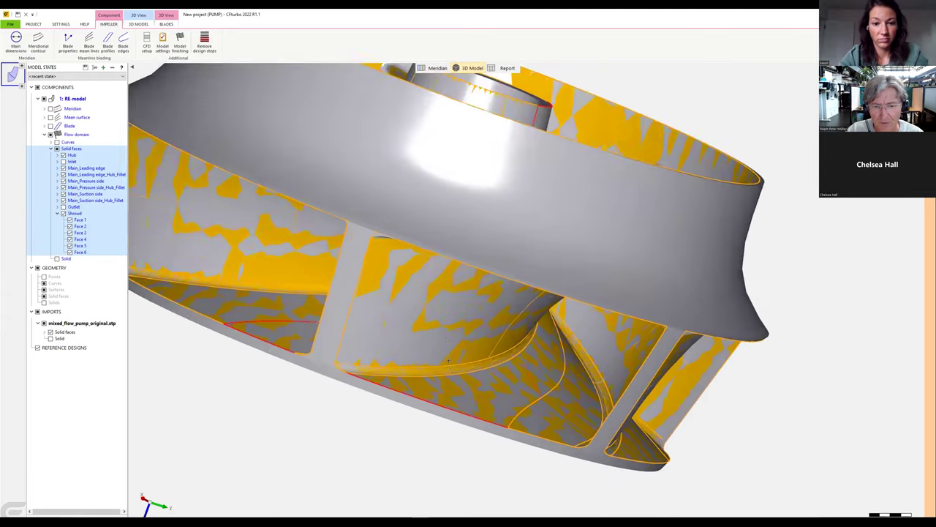
pyautogui.moveTo(448, 388); pyautogui.dragTo(516, 386)
pyautogui.moveTo(516, 274); pyautogui.dragTo(692, 257)
pyautogui.scroll(-3, 692, 258)
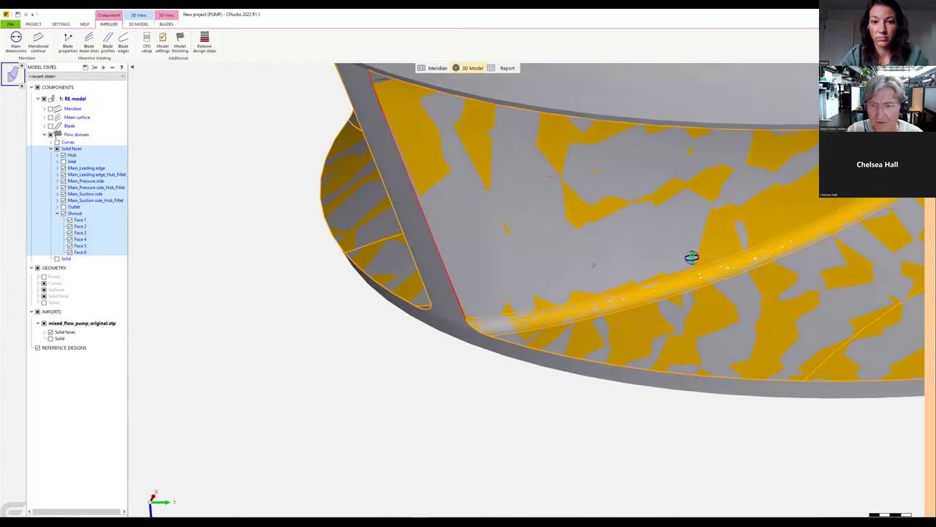
pyautogui.scroll(4, 690, 257)
pyautogui.scroll(-6, 660, 251)
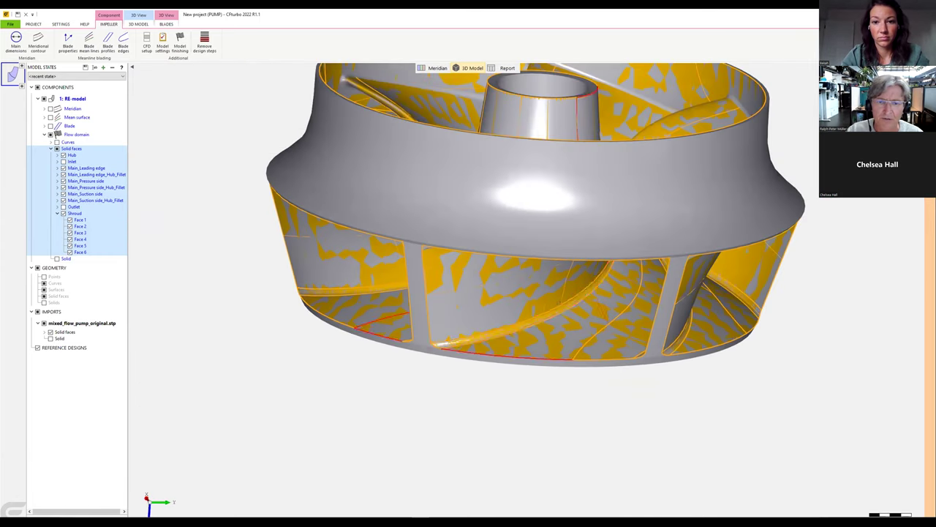
pyautogui.moveTo(562, 326); pyautogui.dragTo(598, 268)
pyautogui.scroll(-3, 559, 321)
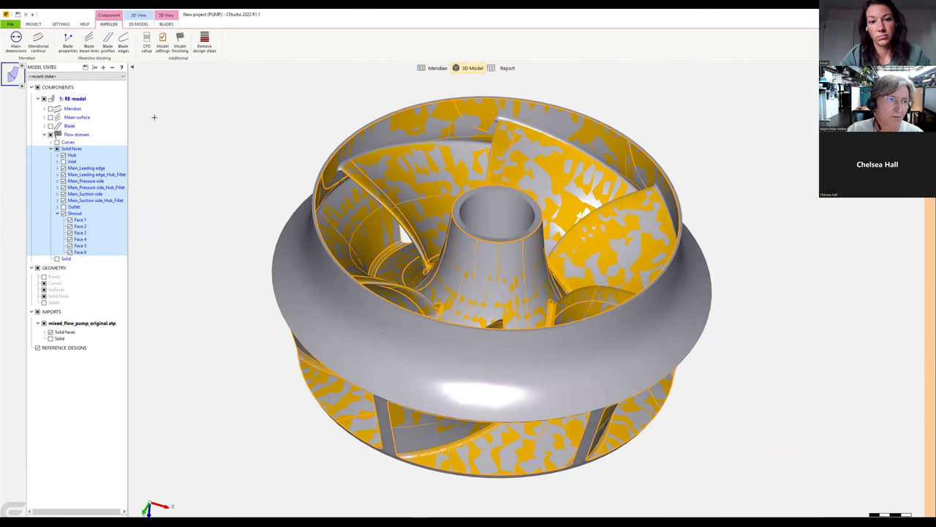
pyautogui.moveTo(436, 172); pyautogui.dragTo(437, 174)
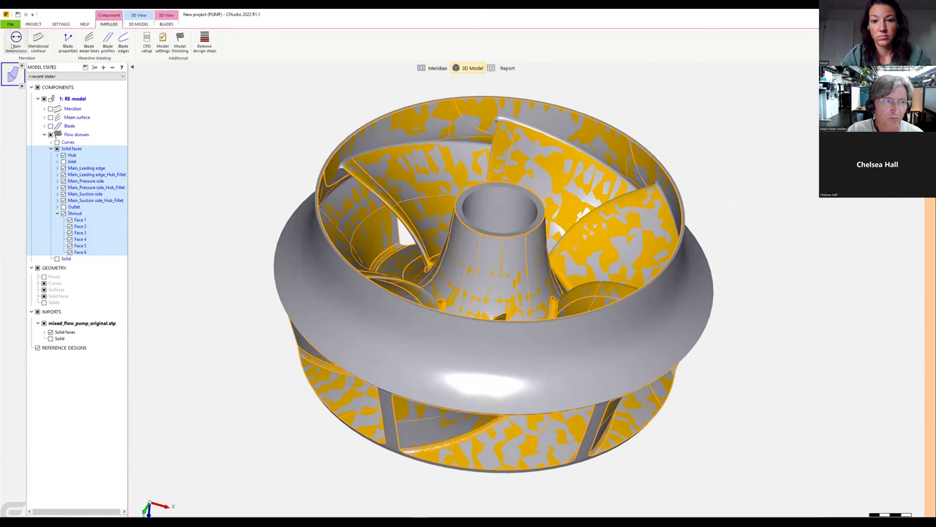
# Review the impeller's main dimensions, meridional contour and blade properties, including the spans and blade angles, without changing them
pyautogui.click(16, 48)
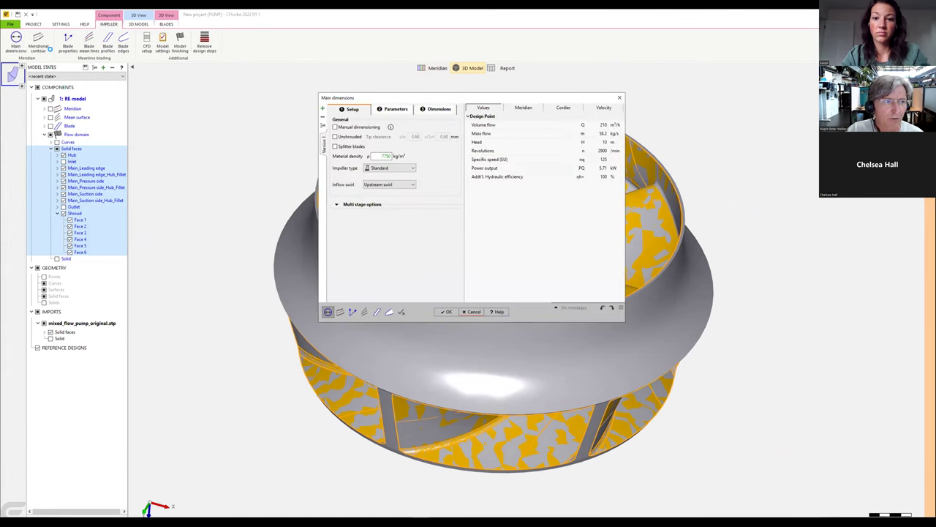
pyautogui.click(44, 46)
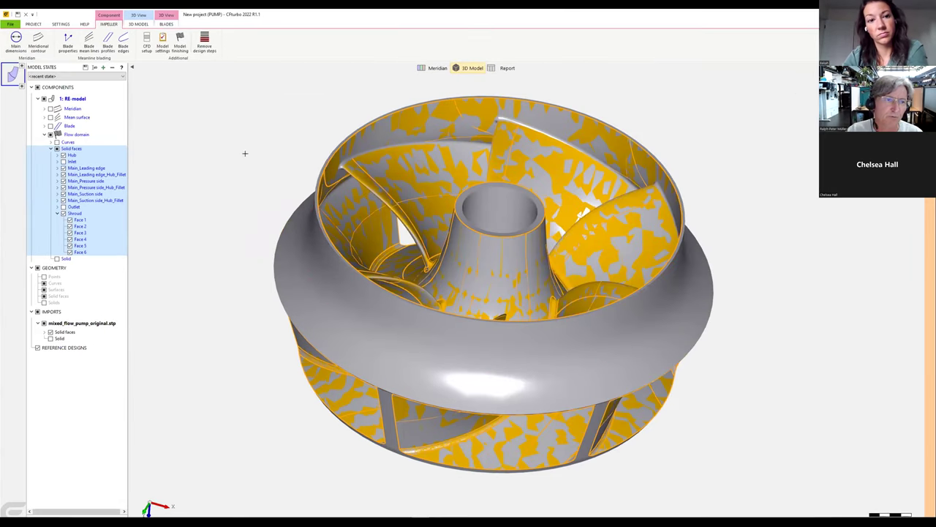
pyautogui.click(68, 42)
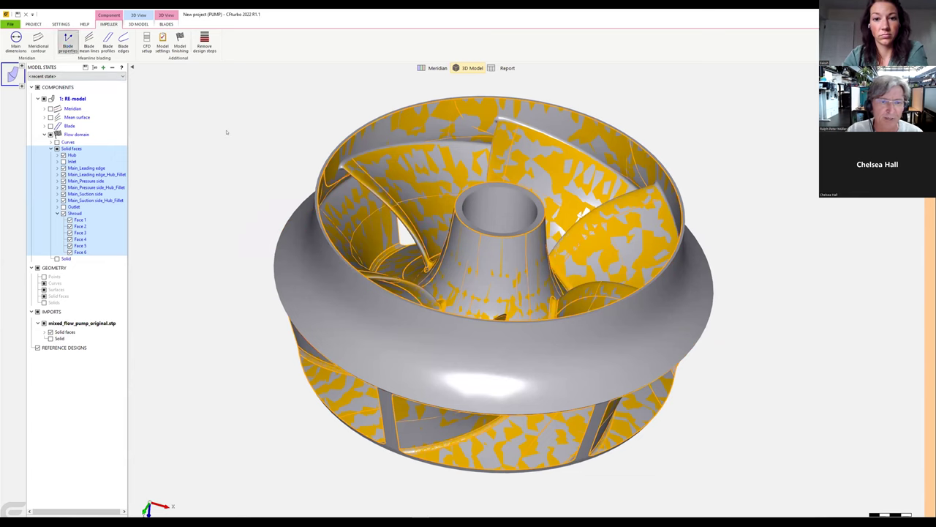
pyautogui.click(324, 175)
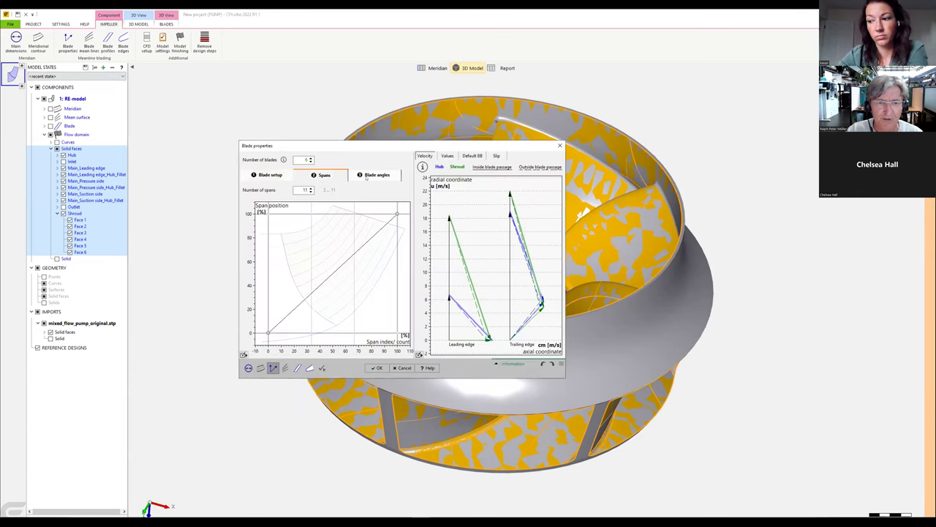
pyautogui.click(377, 175)
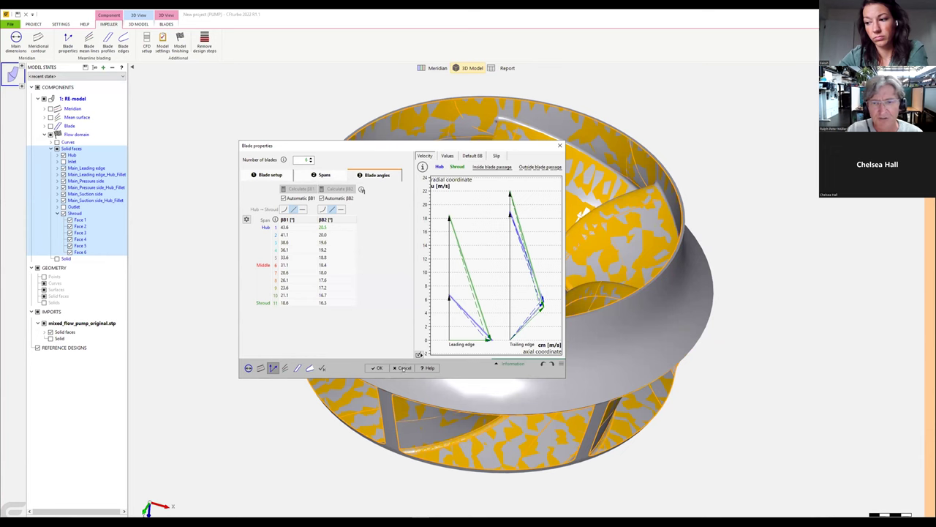
pyautogui.moveTo(800, 208)
pyautogui.mouseDown()
pyautogui.moveTo(798, 255)
pyautogui.moveTo(783, 207)
pyautogui.mouseUp()
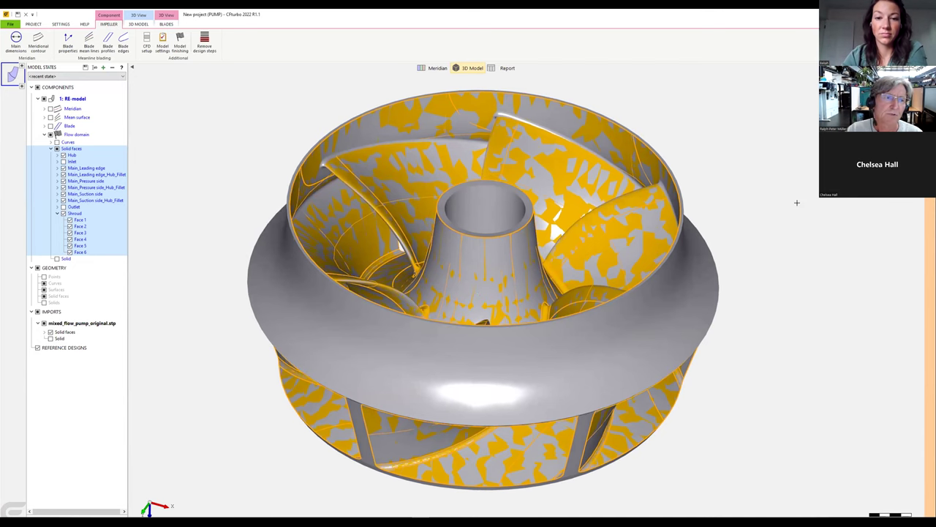
# Save the project as mixed_flow_pump_RE demo.cft in the RE mixed-flow pump folder
pyautogui.click(10, 24)
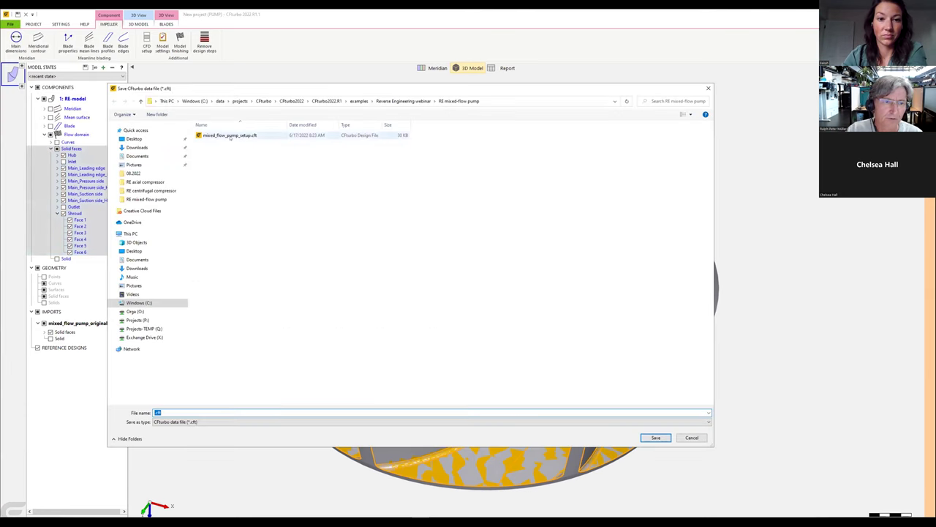
pyautogui.click(230, 137)
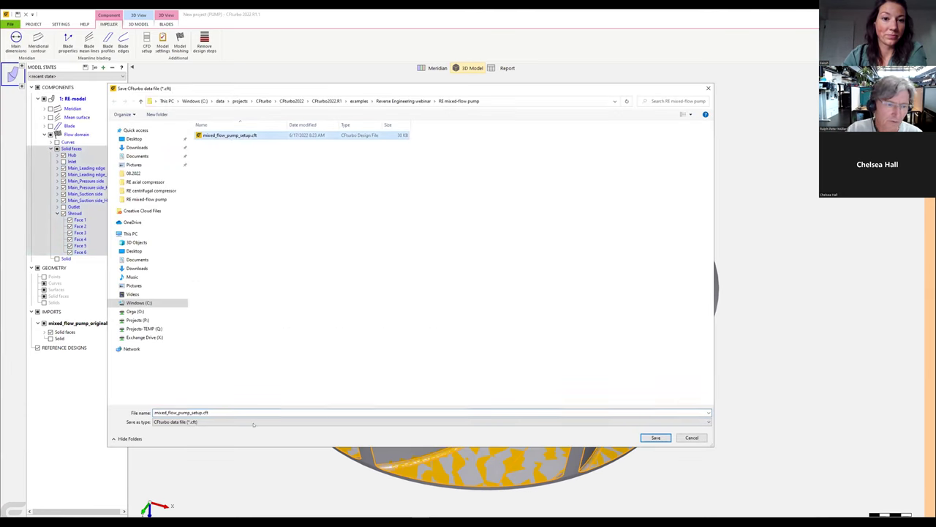
pyautogui.click(199, 413)
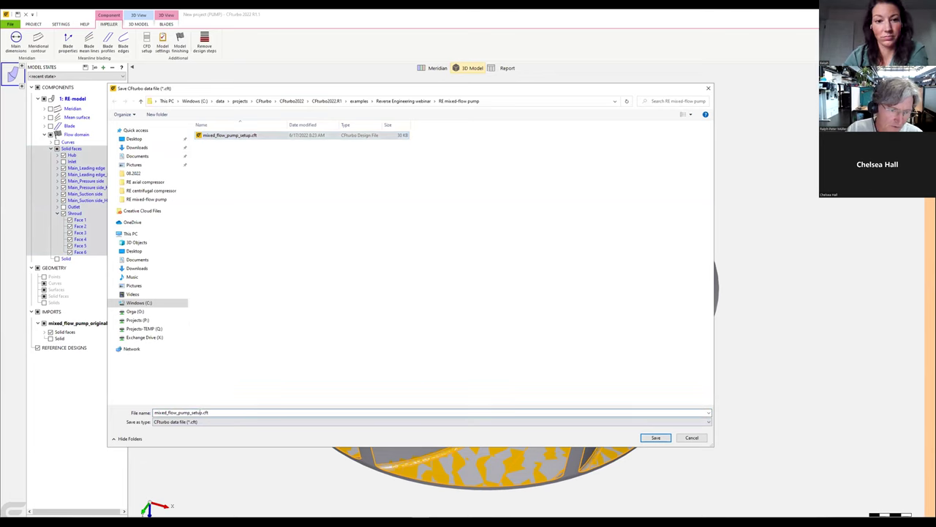
pyautogui.moveTo(202, 413); pyautogui.dragTo(189, 412)
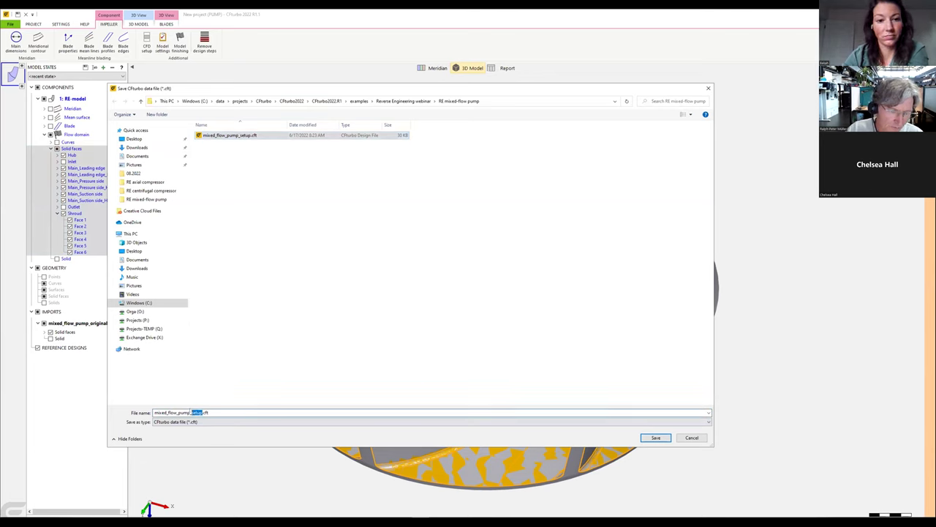
pyautogui.write('RE')
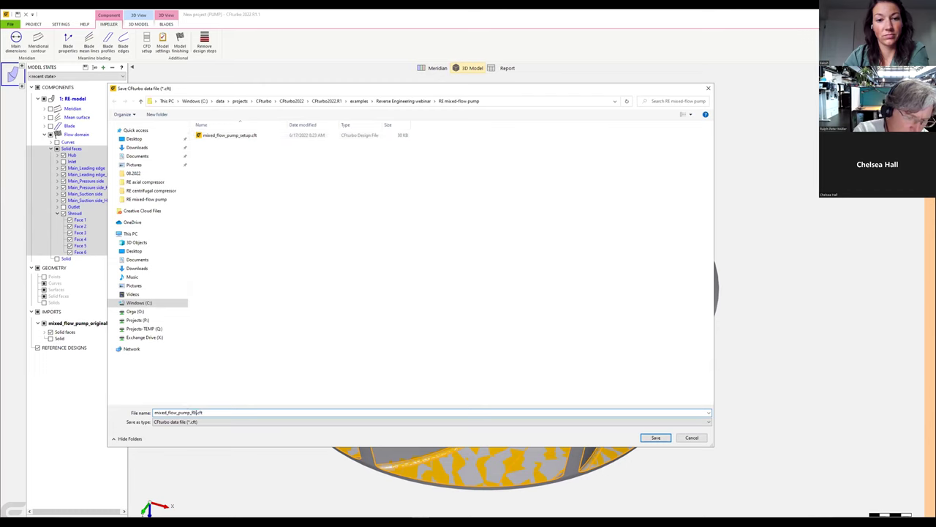
pyautogui.write(' demo')
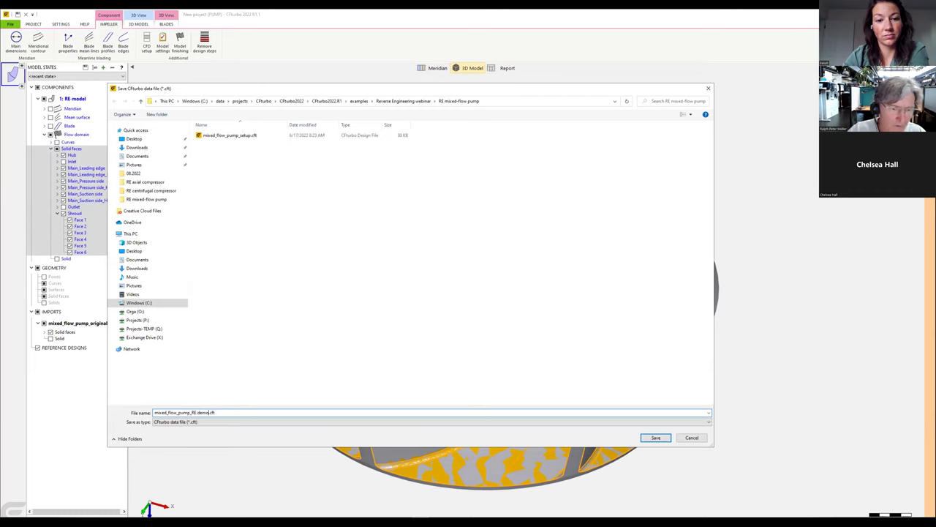
pyautogui.click(655, 438)
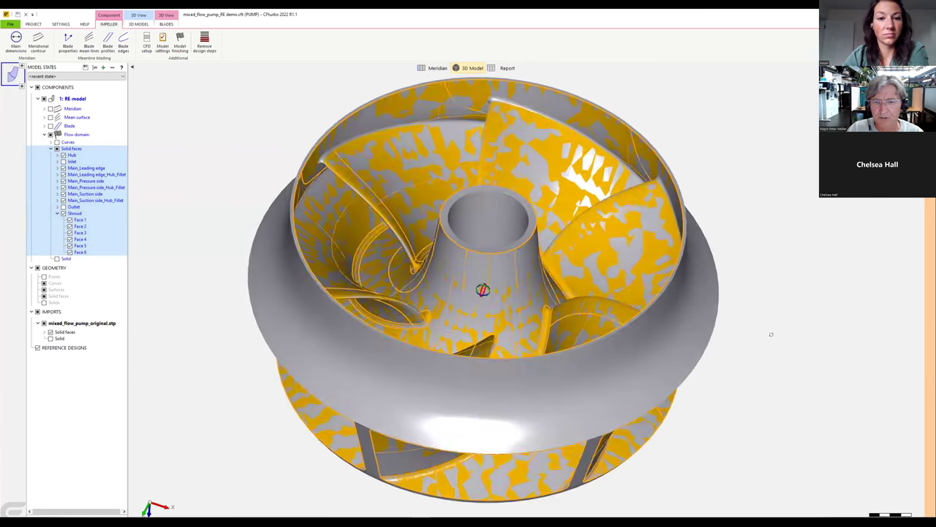
# Close the mixed_flow_pump_RE demo project
pyautogui.moveTo(771, 334); pyautogui.dragTo(773, 252)
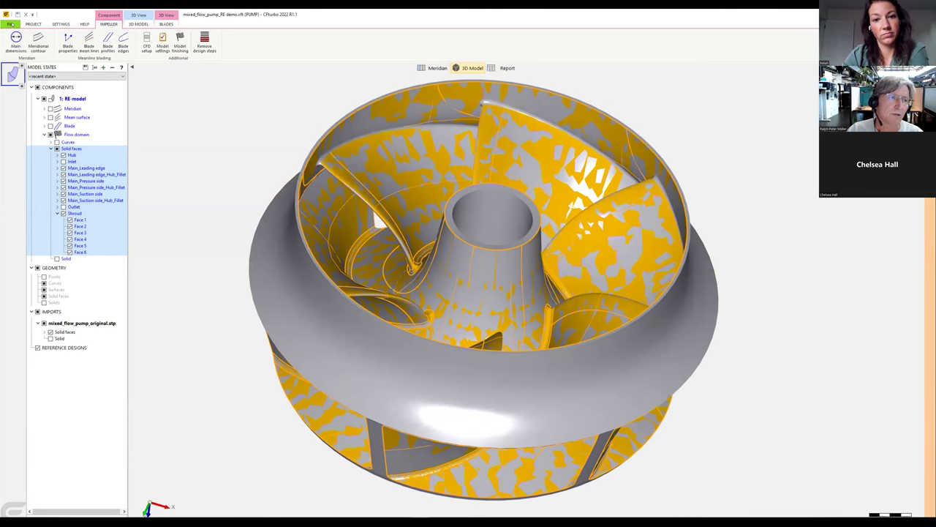
pyautogui.click(10, 24)
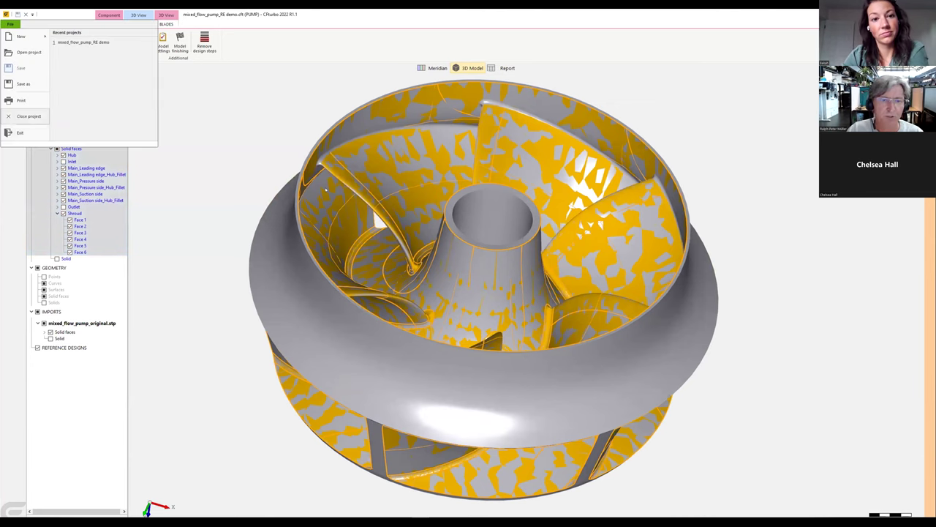